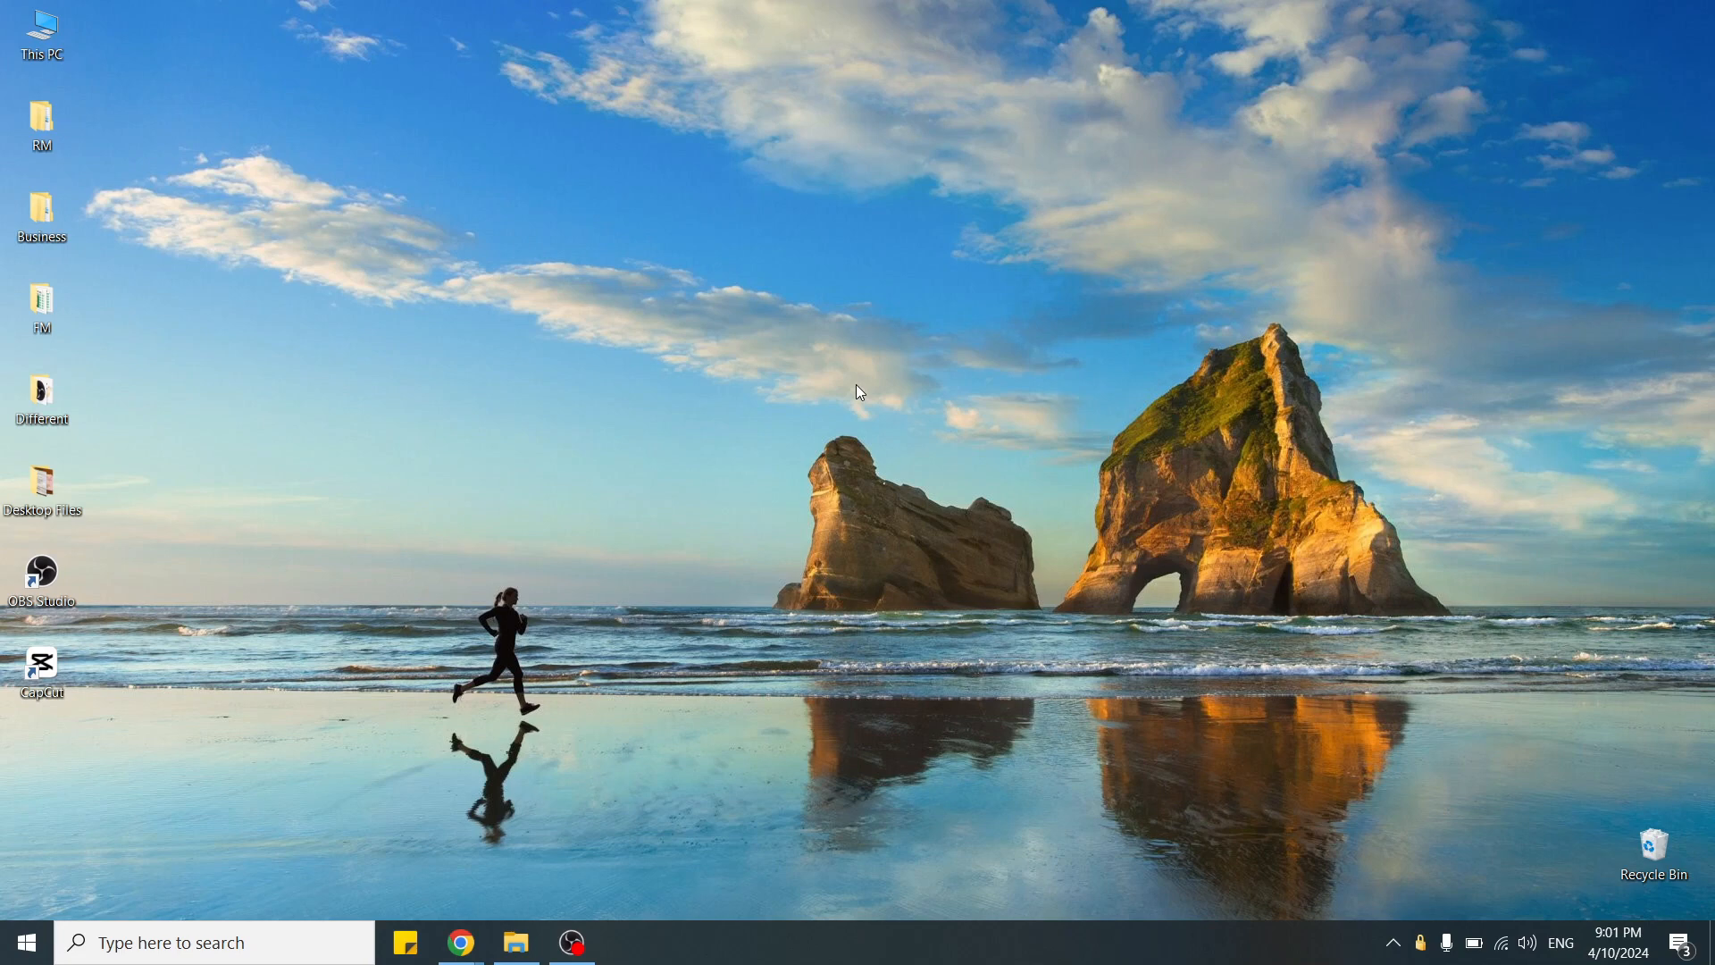
- Create a Microsoft Excel worksheet on the desktop named "Introduction to Excel and Basic Navigation" and open it
right_click(858, 392)
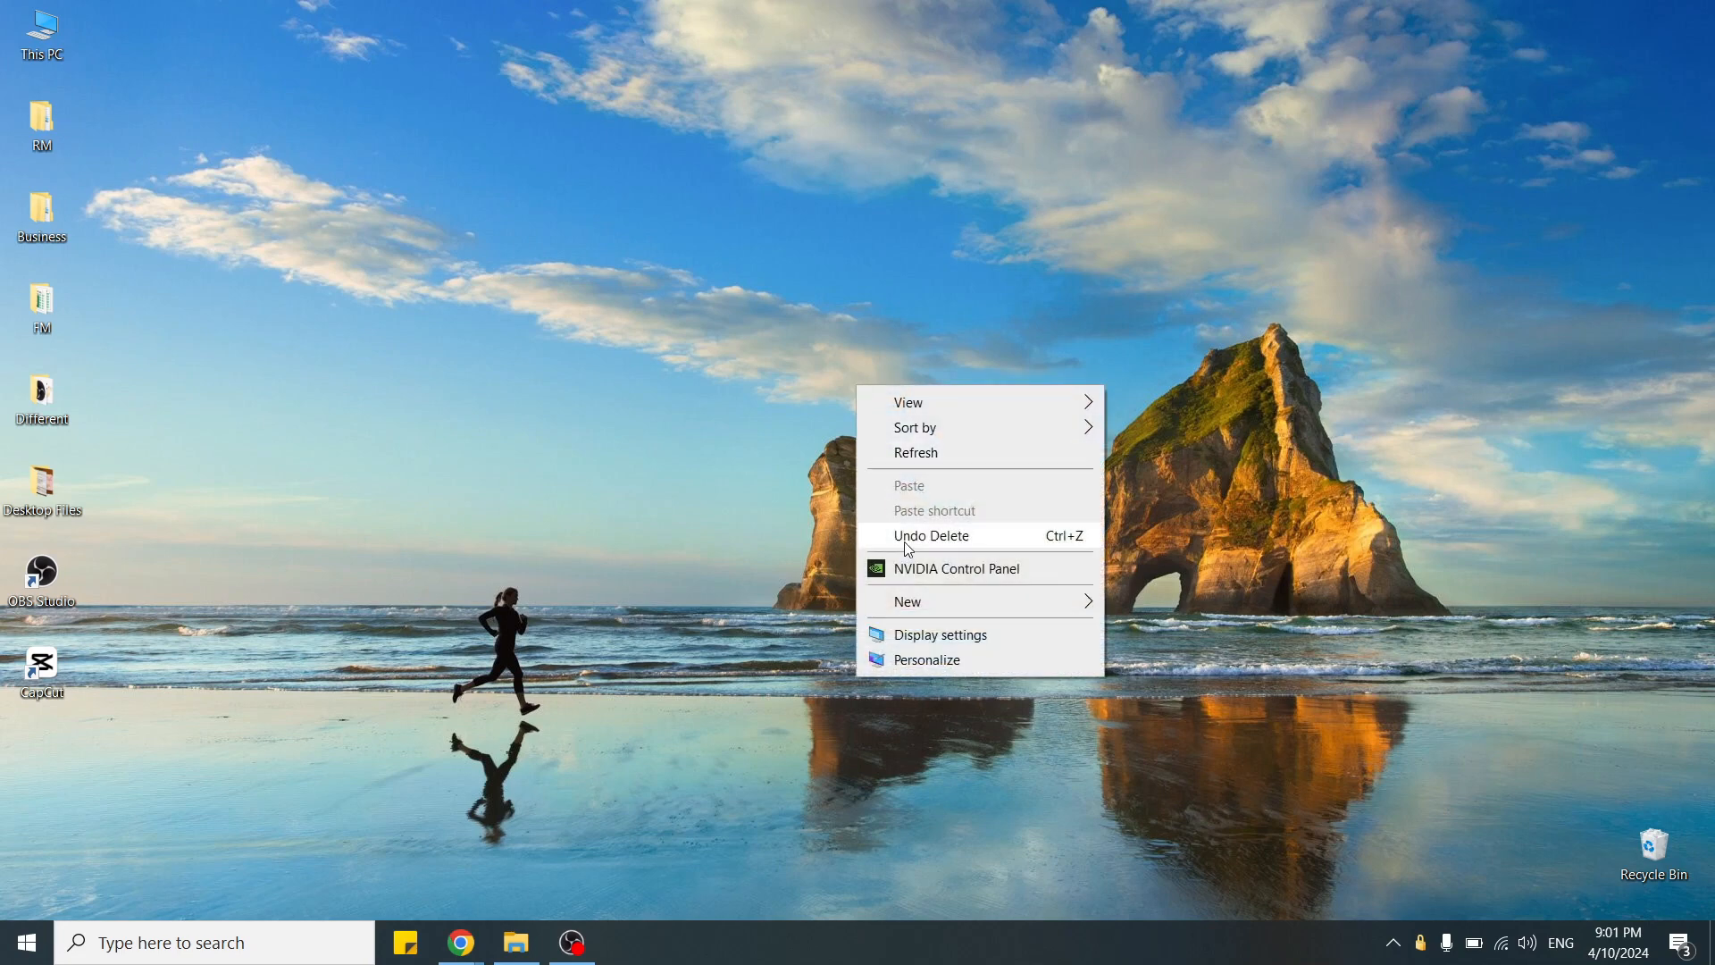
mouse_move(988, 609)
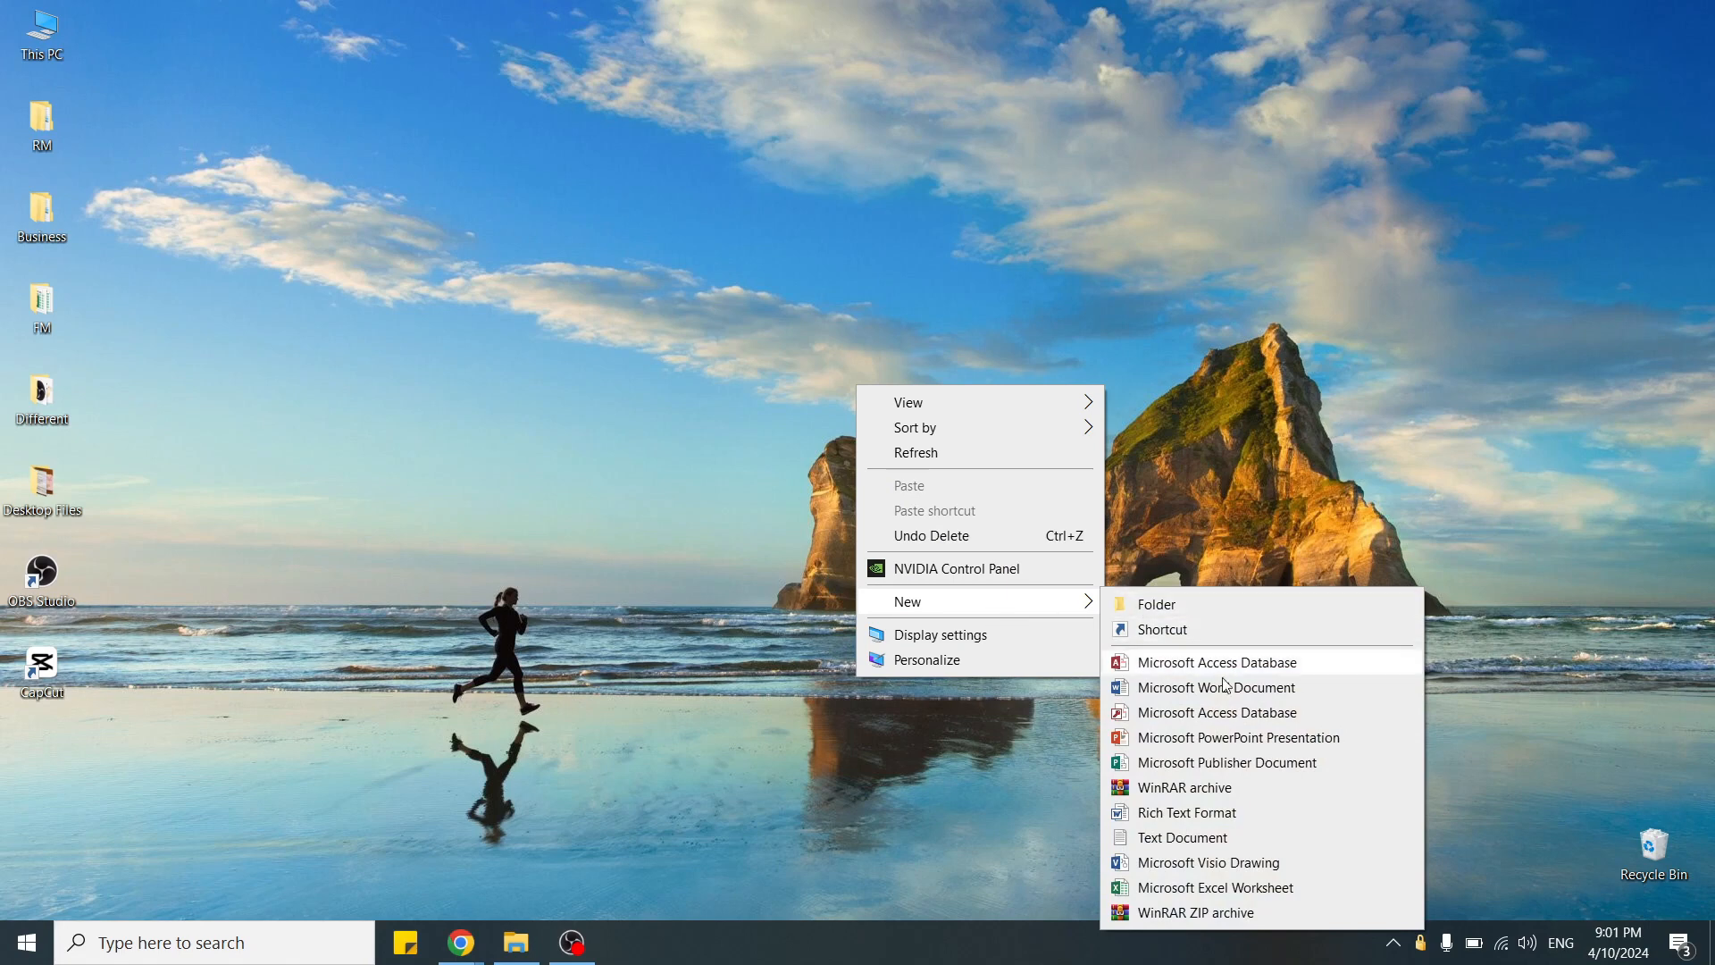
click(1209, 893)
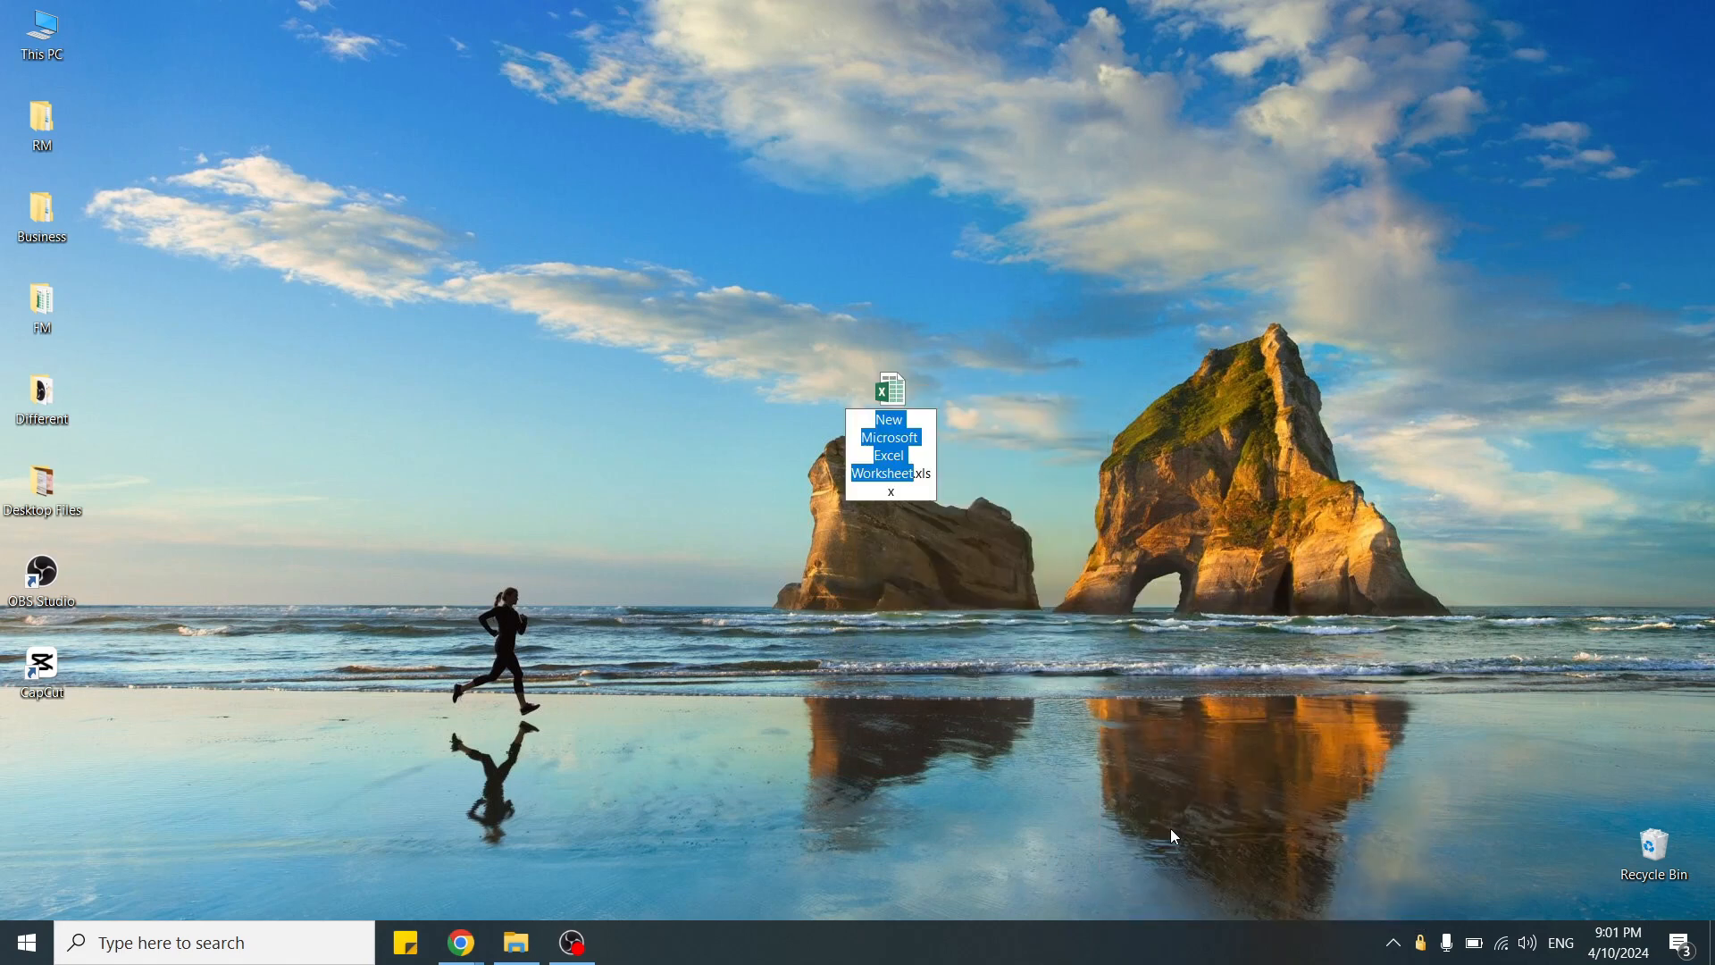
text(Introduction to Excel and Basic Naviga)
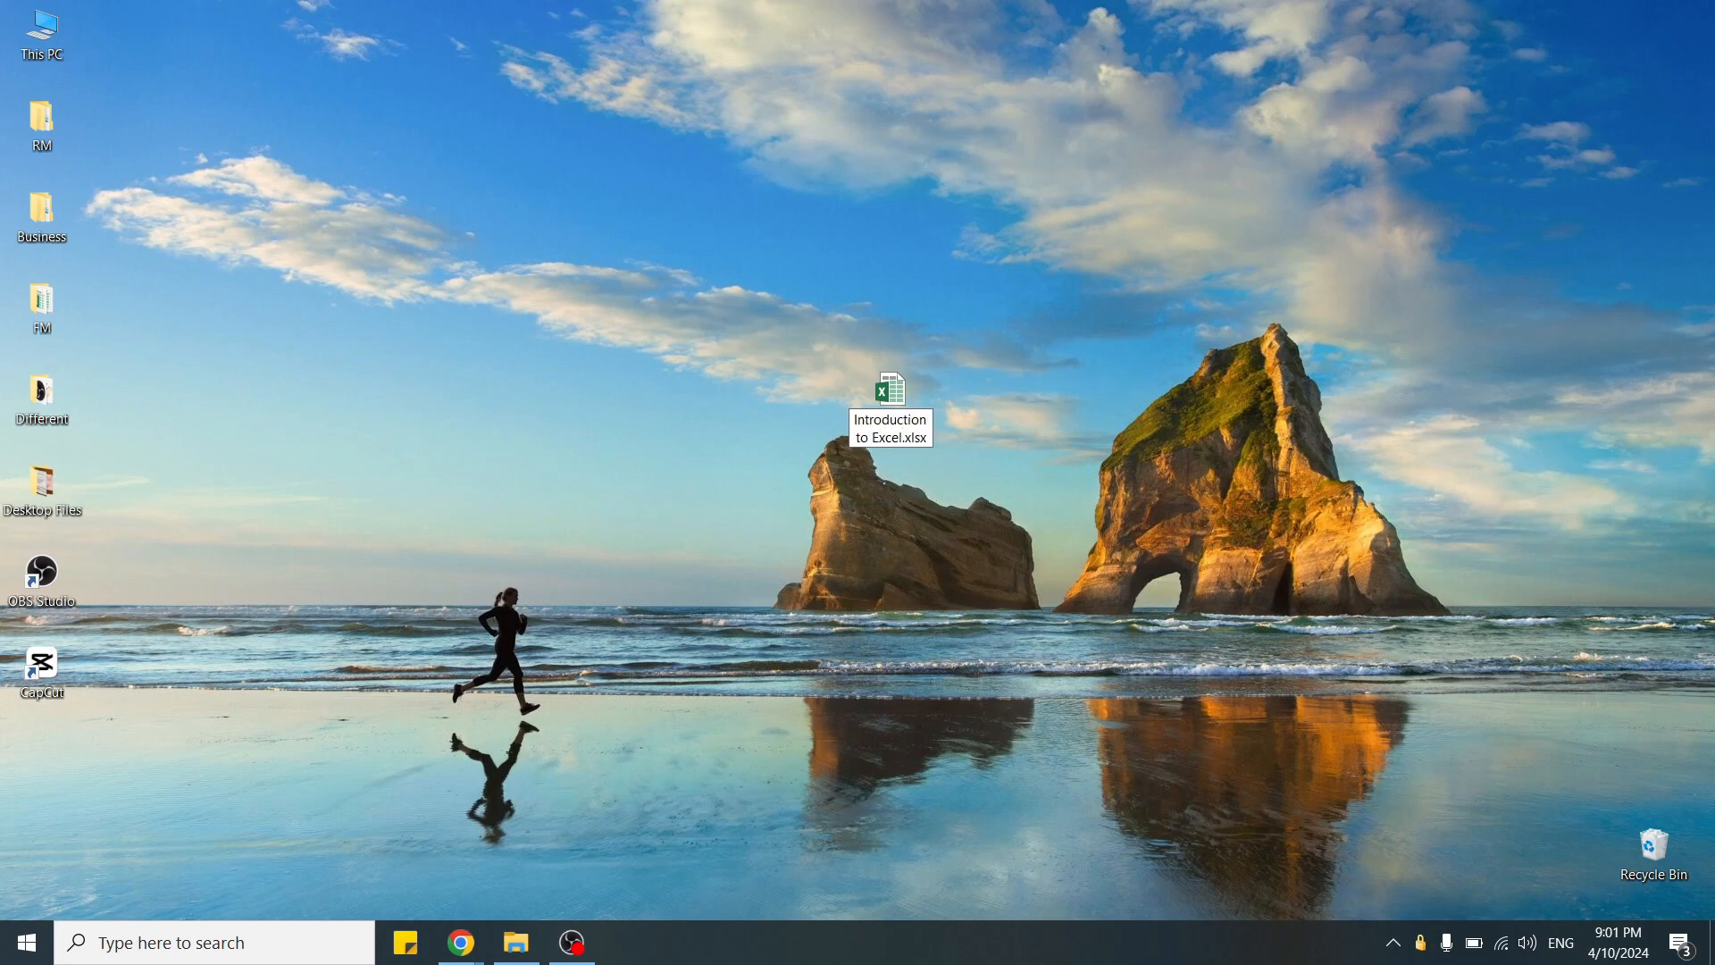
text(tion)
key(Return)
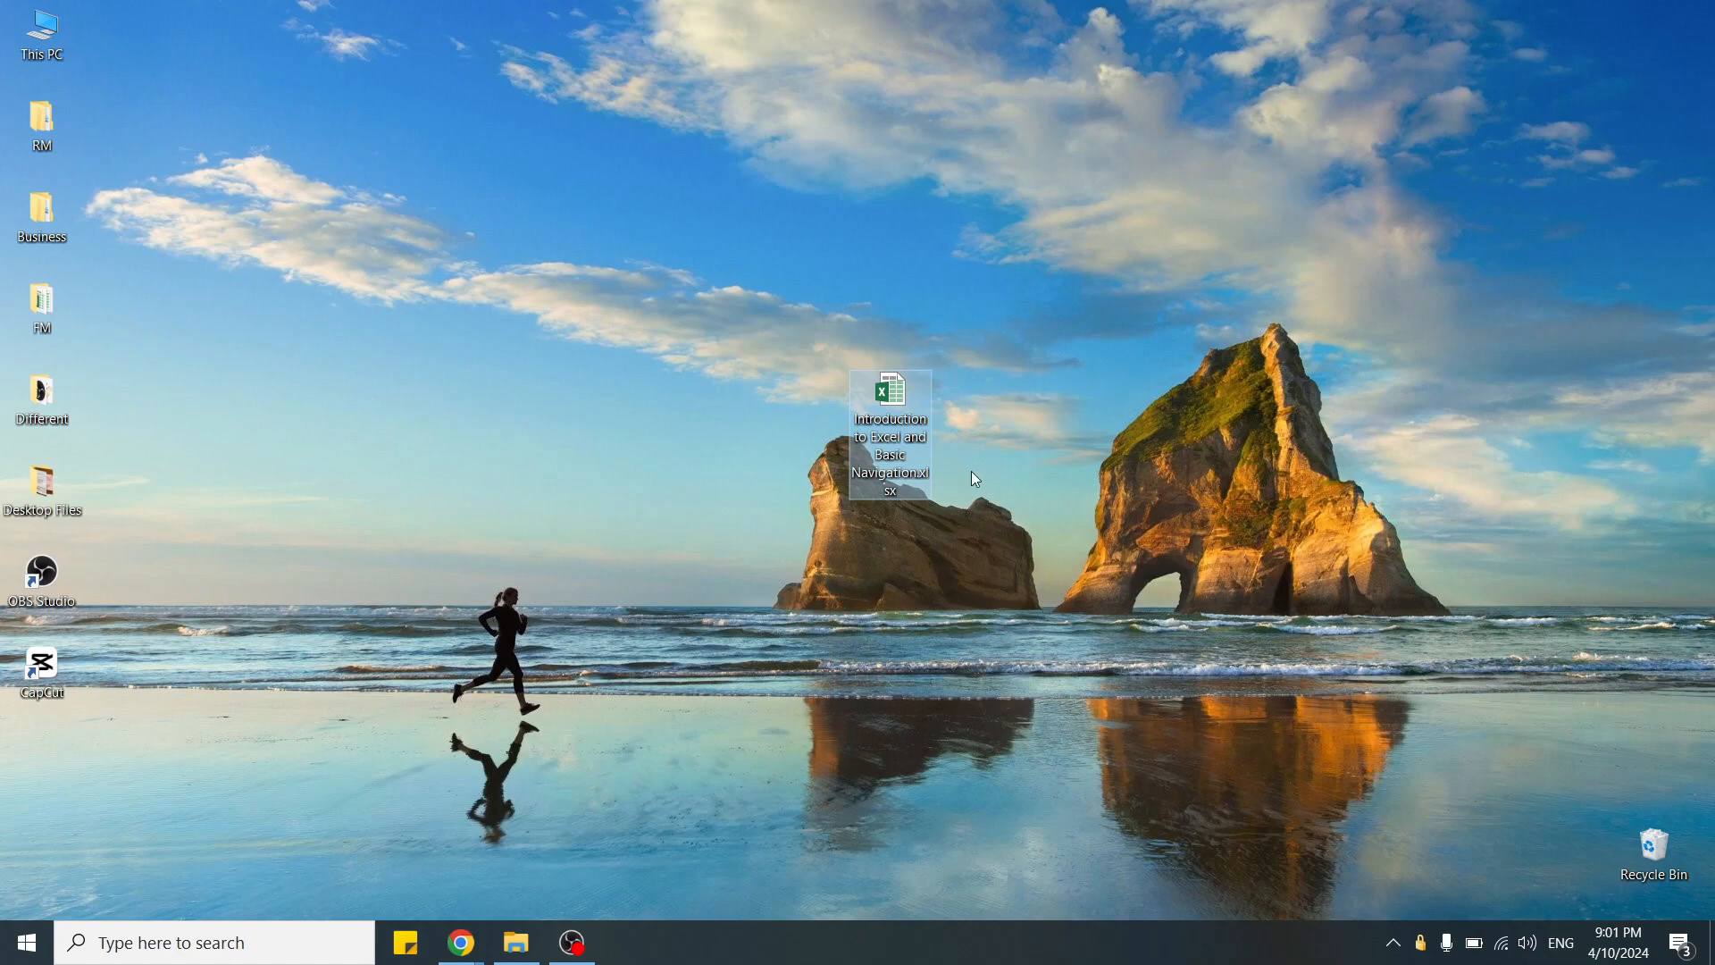
double_click(889, 406)
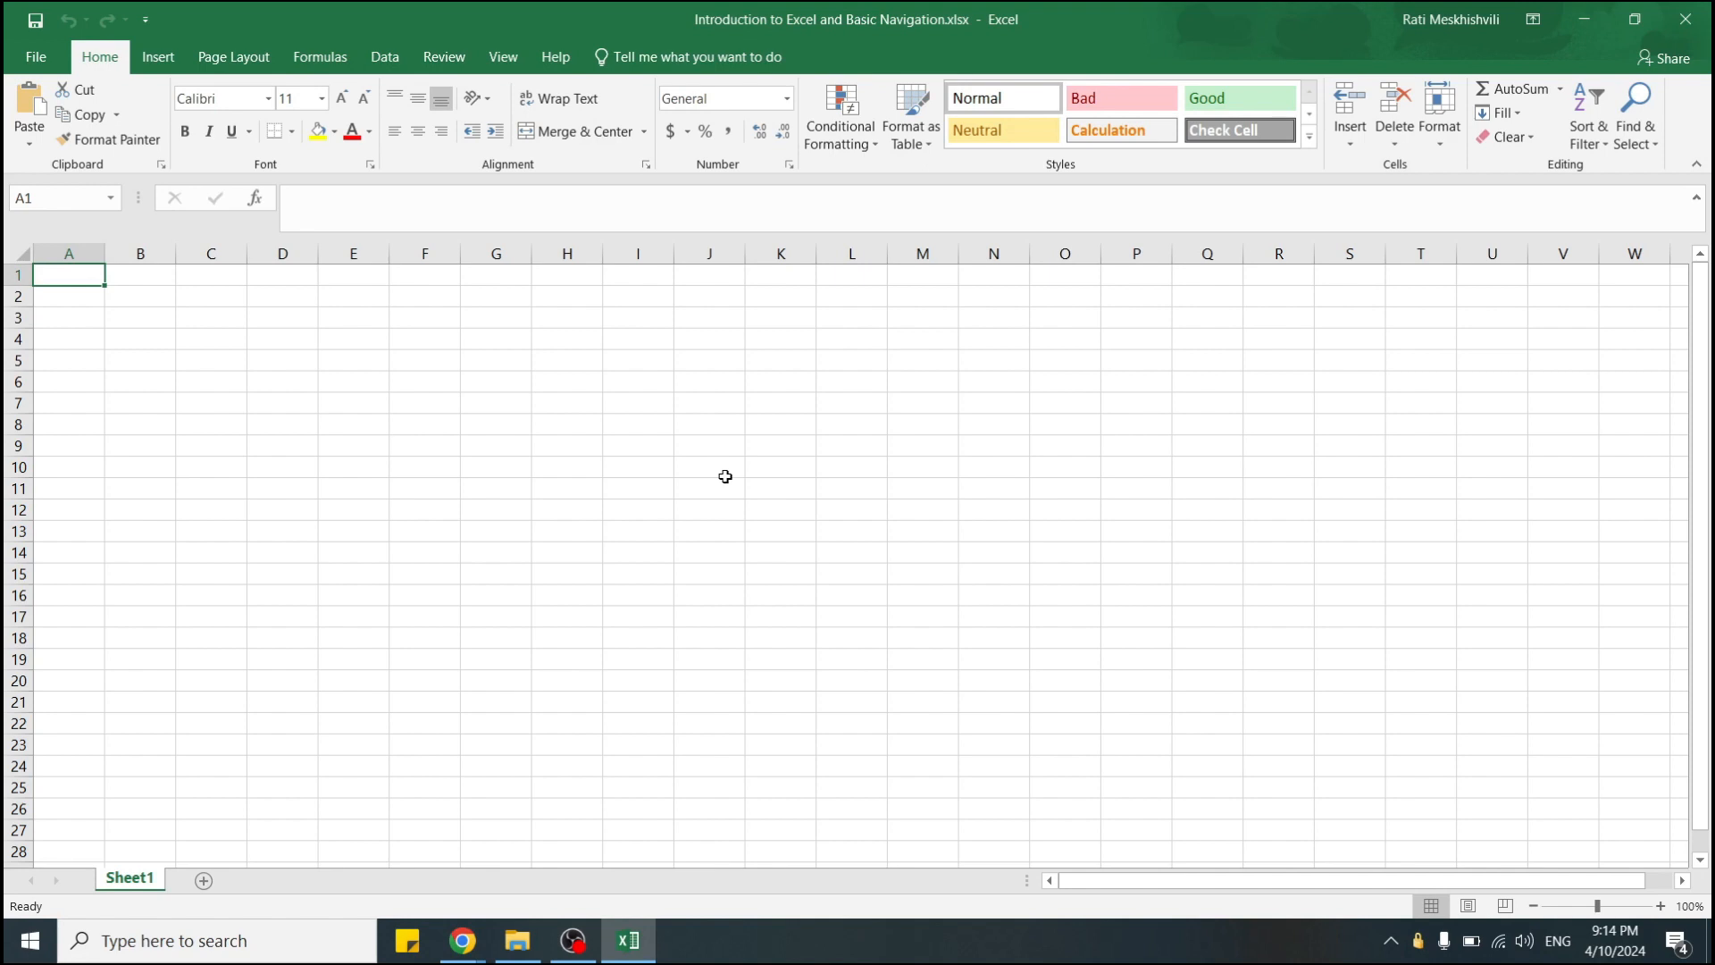
- Rename the worksheet Sheet1 as Products
double_click(129, 877)
text(Product)
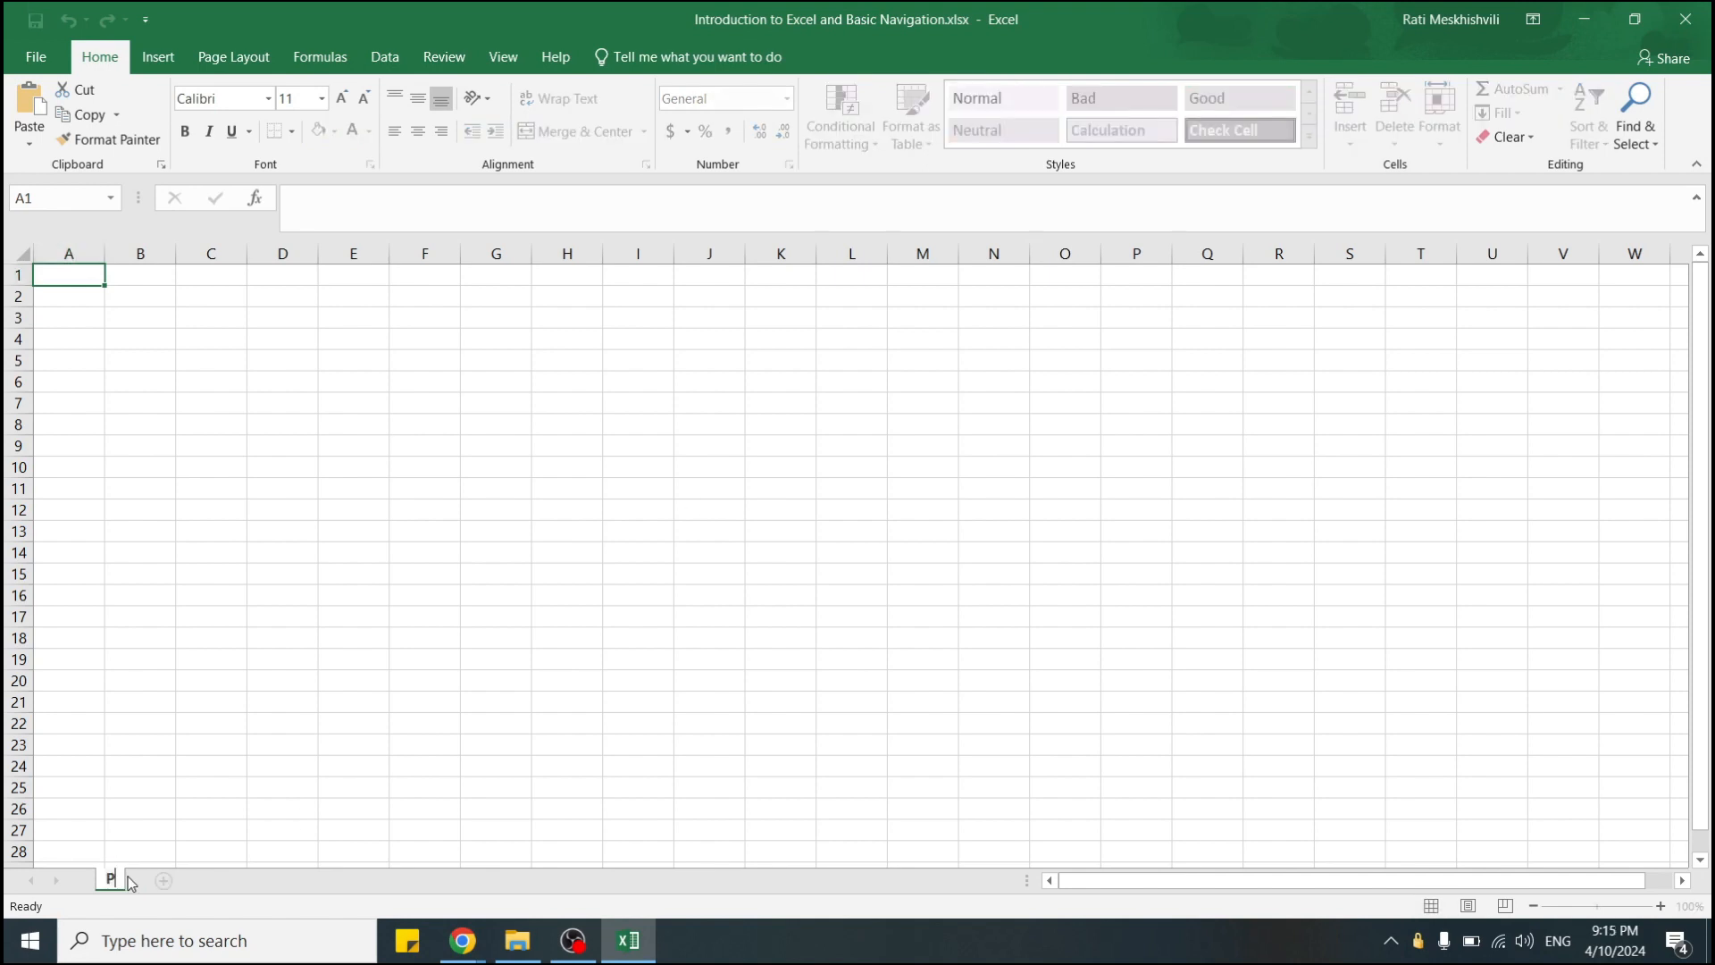
text(s)
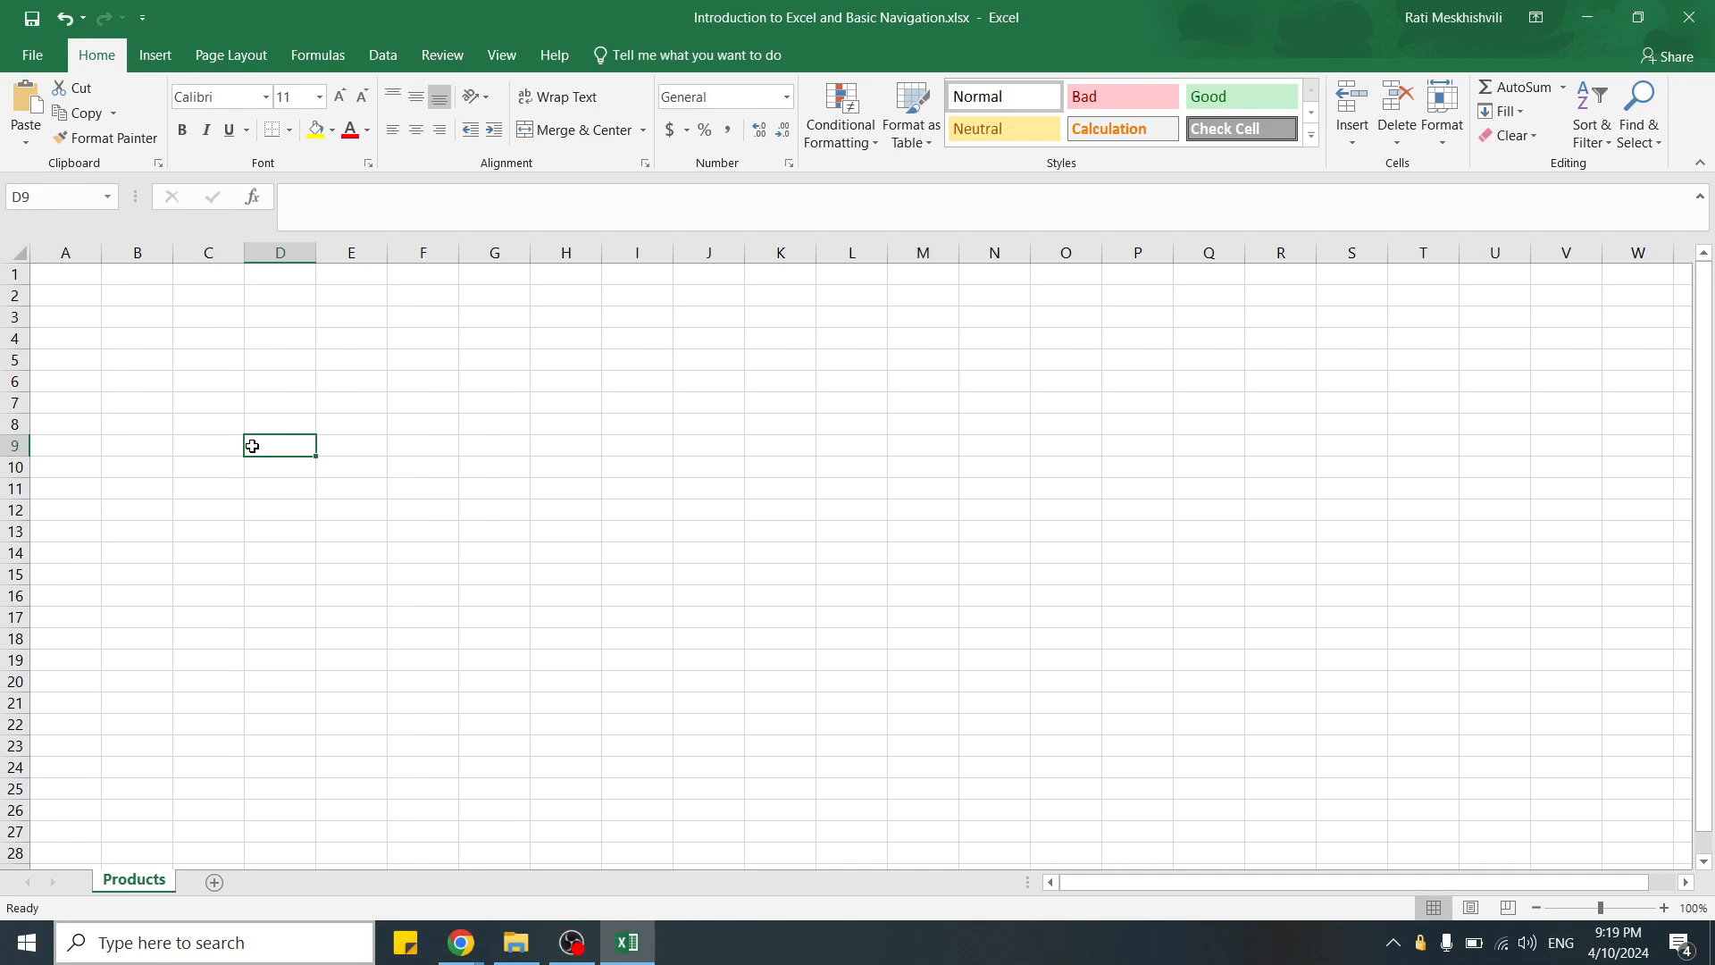
- Enter the column headers "Product Name" in cell A1 and "Price" in cell B1
click(79, 272)
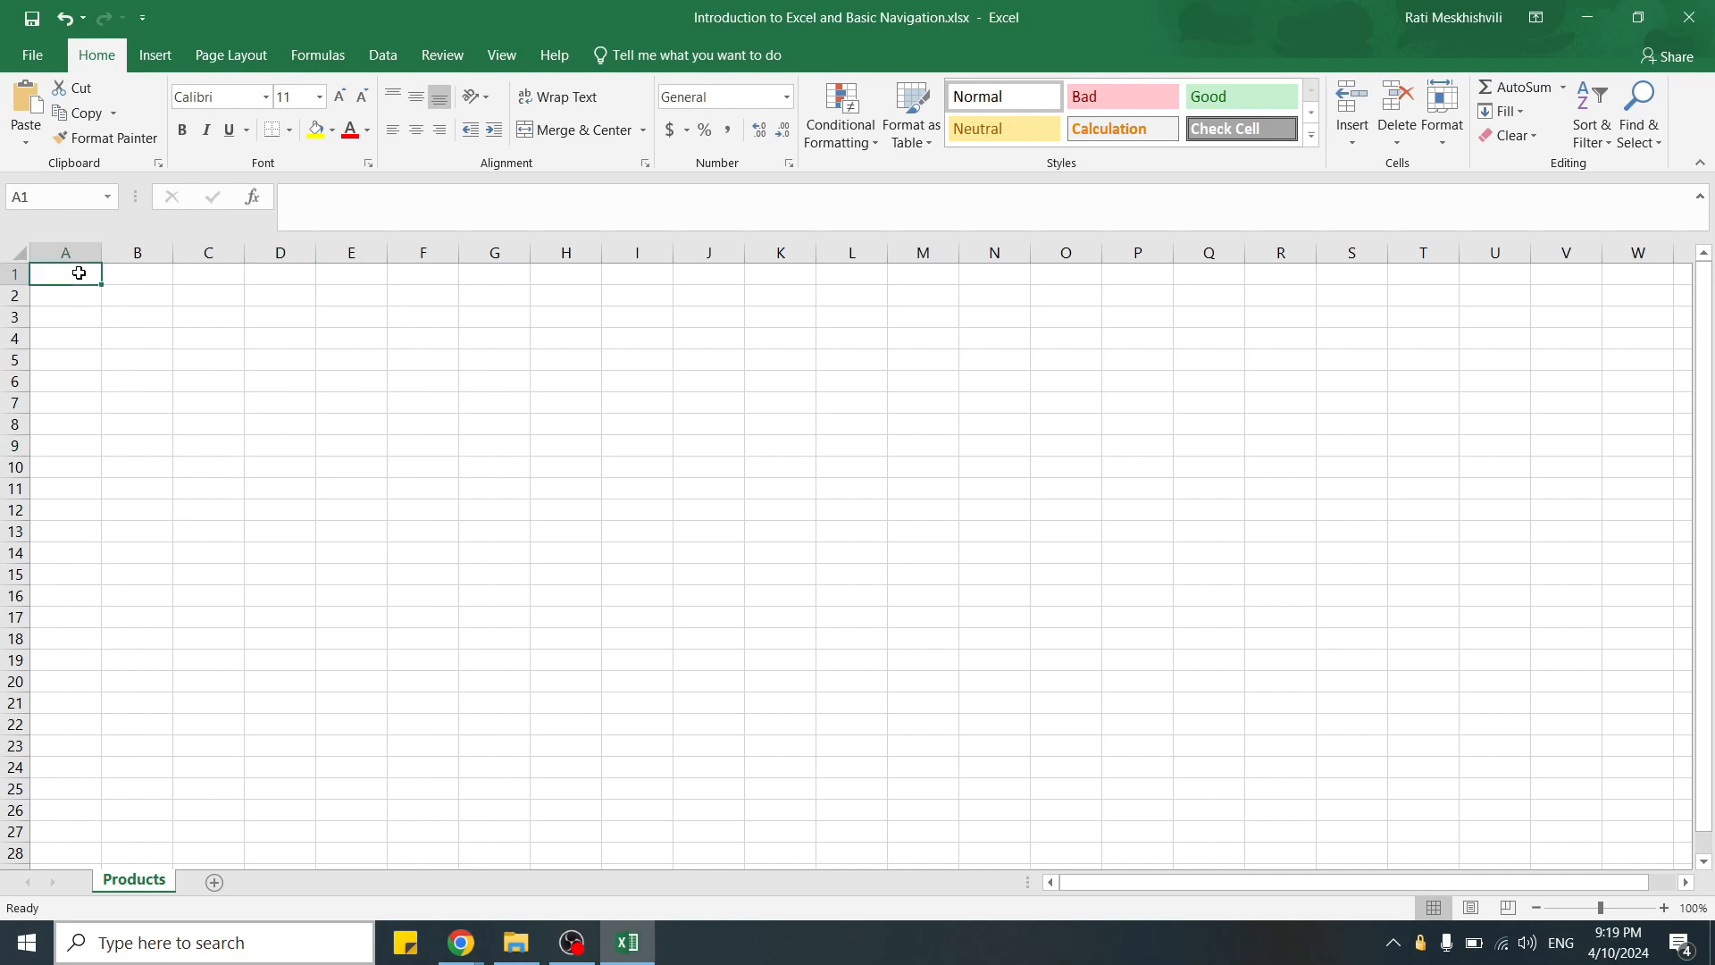
text(P)
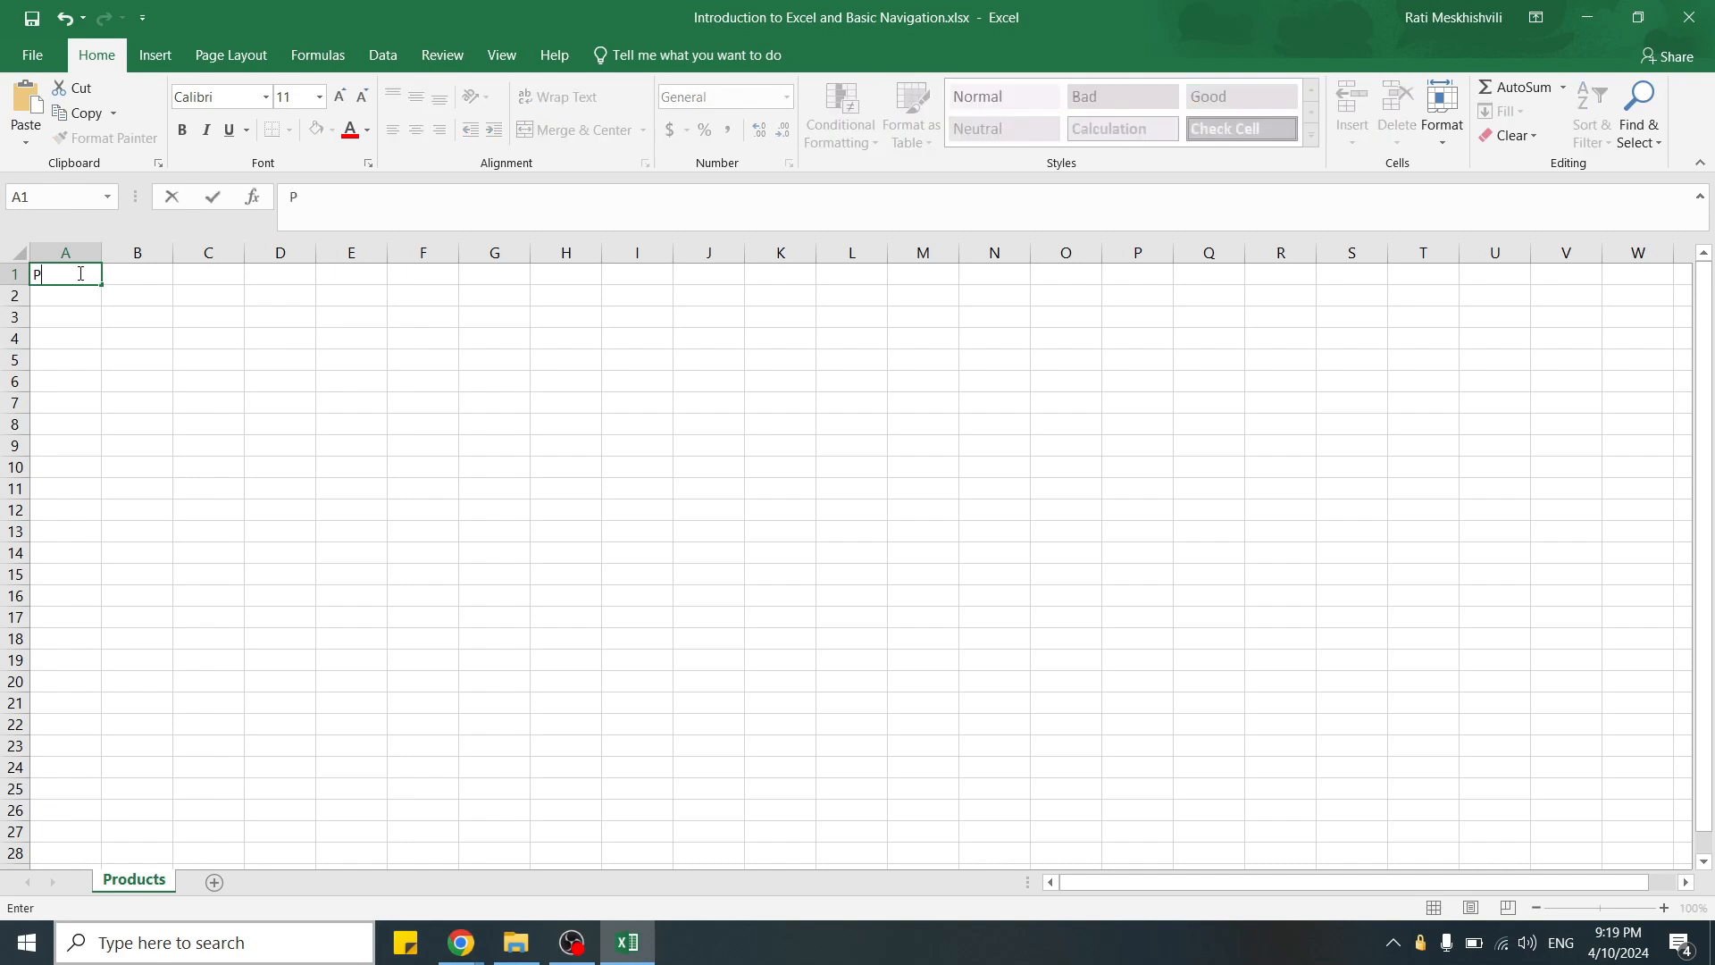
text(roduct Name)
key(Tab)
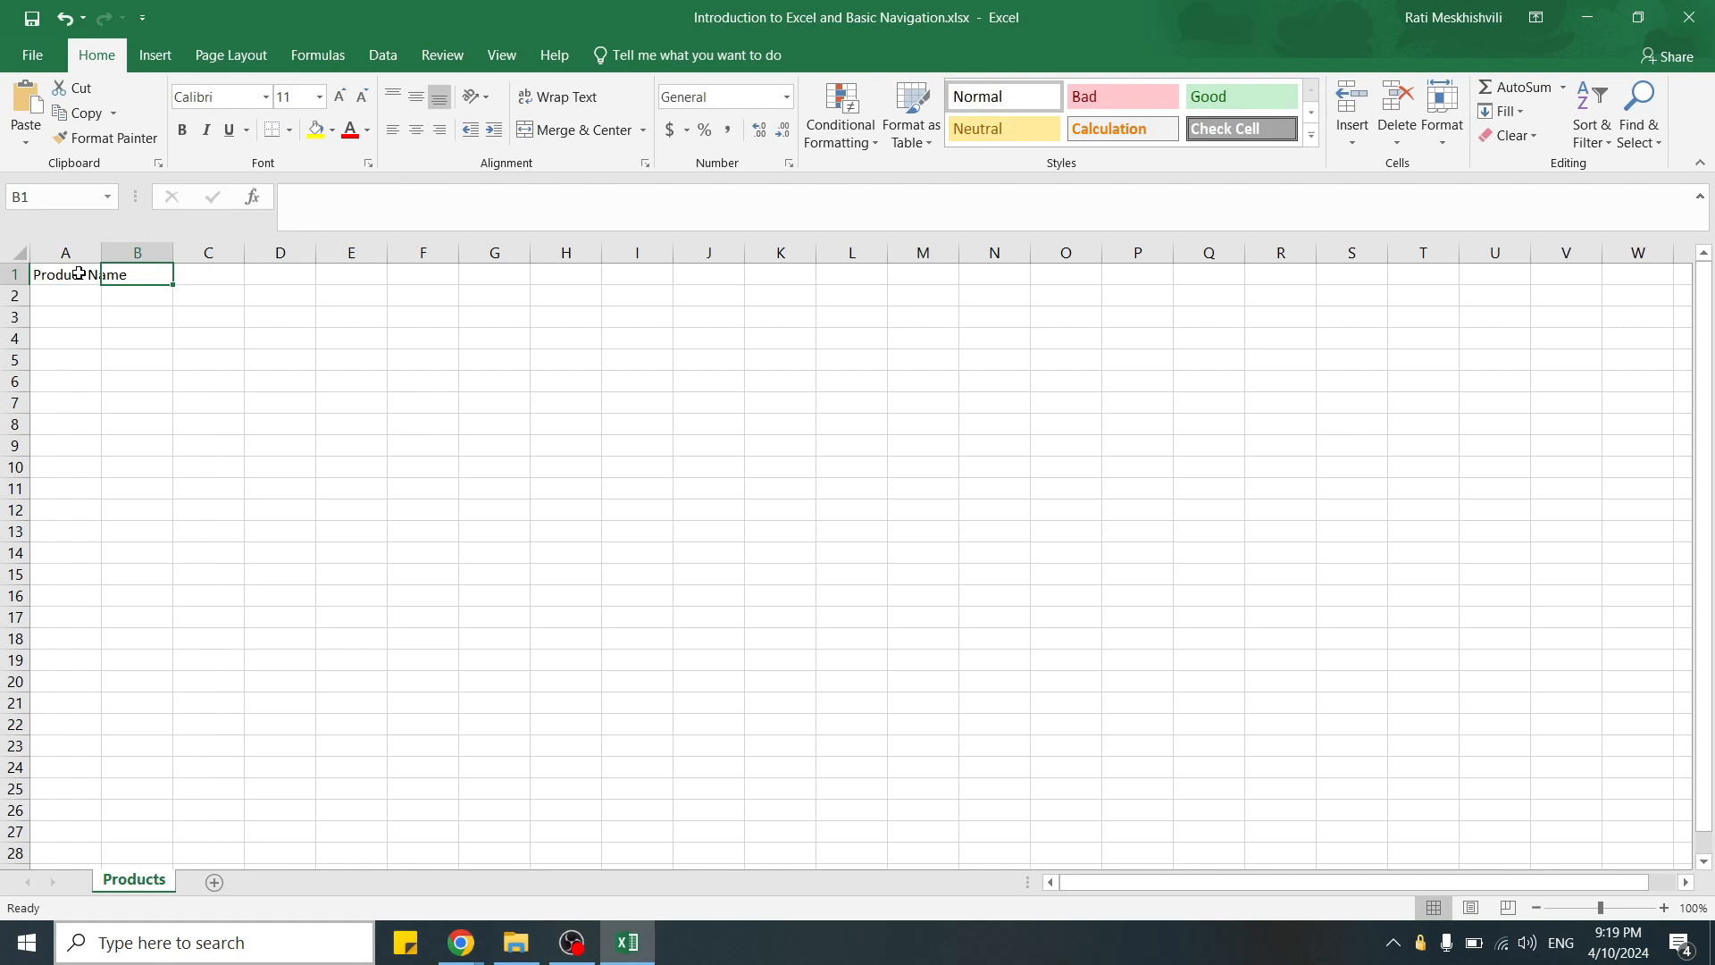
text(Price)
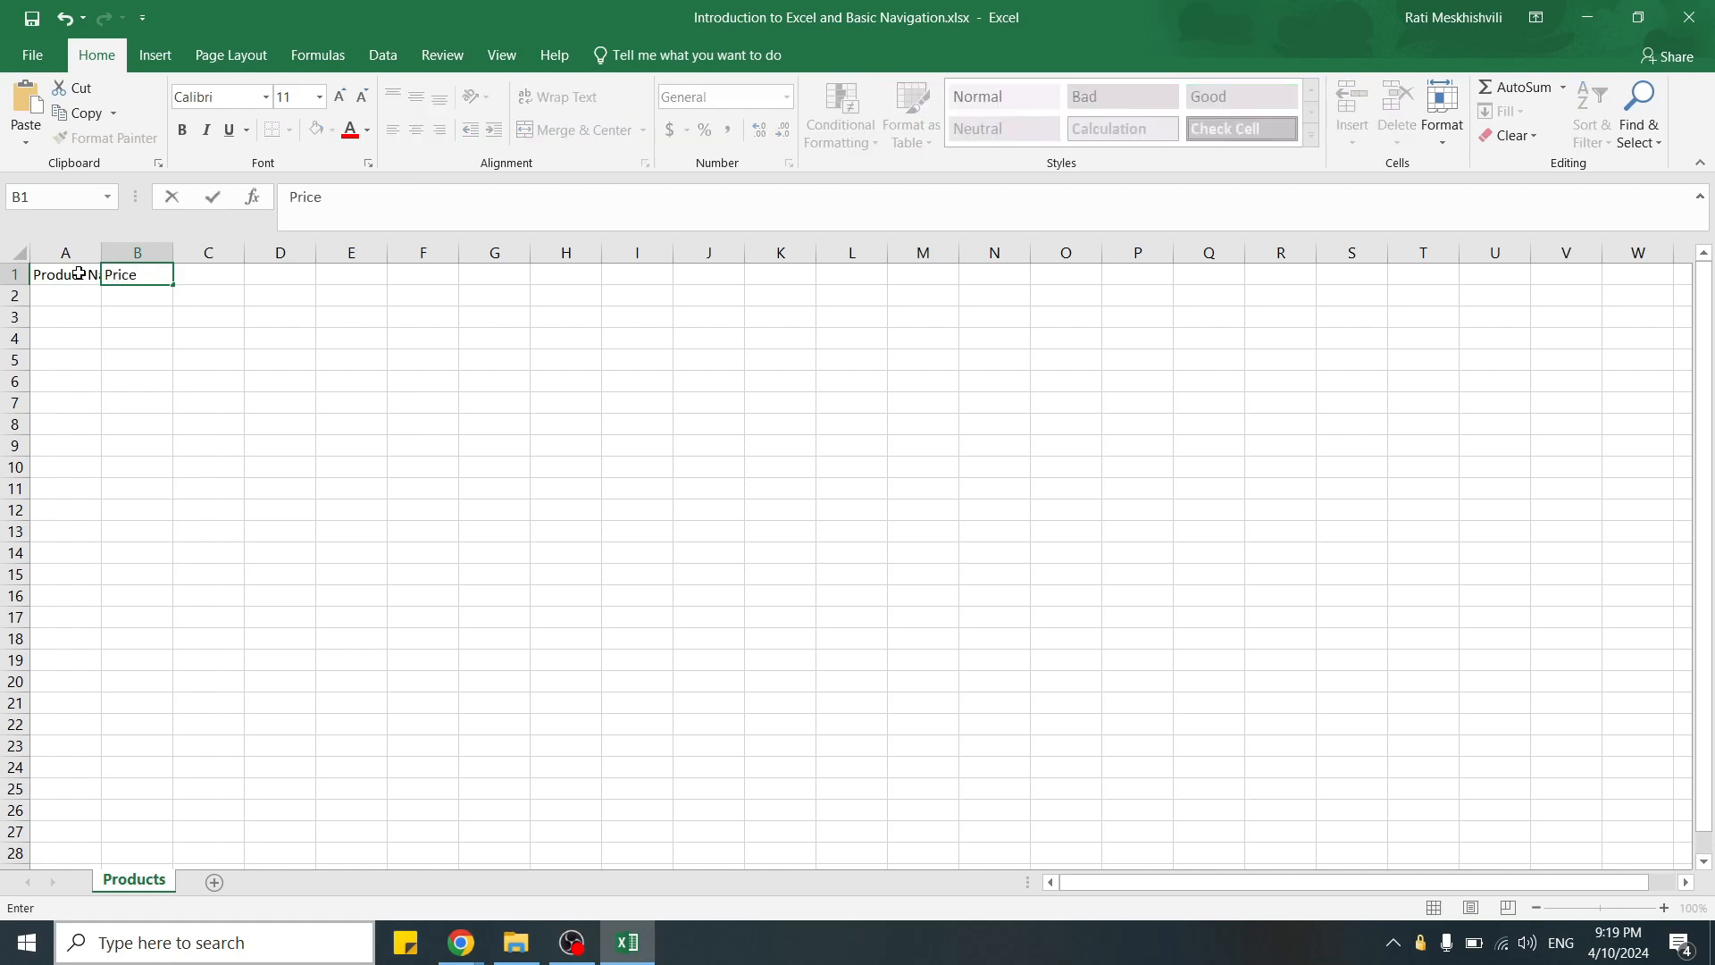
key(Return)
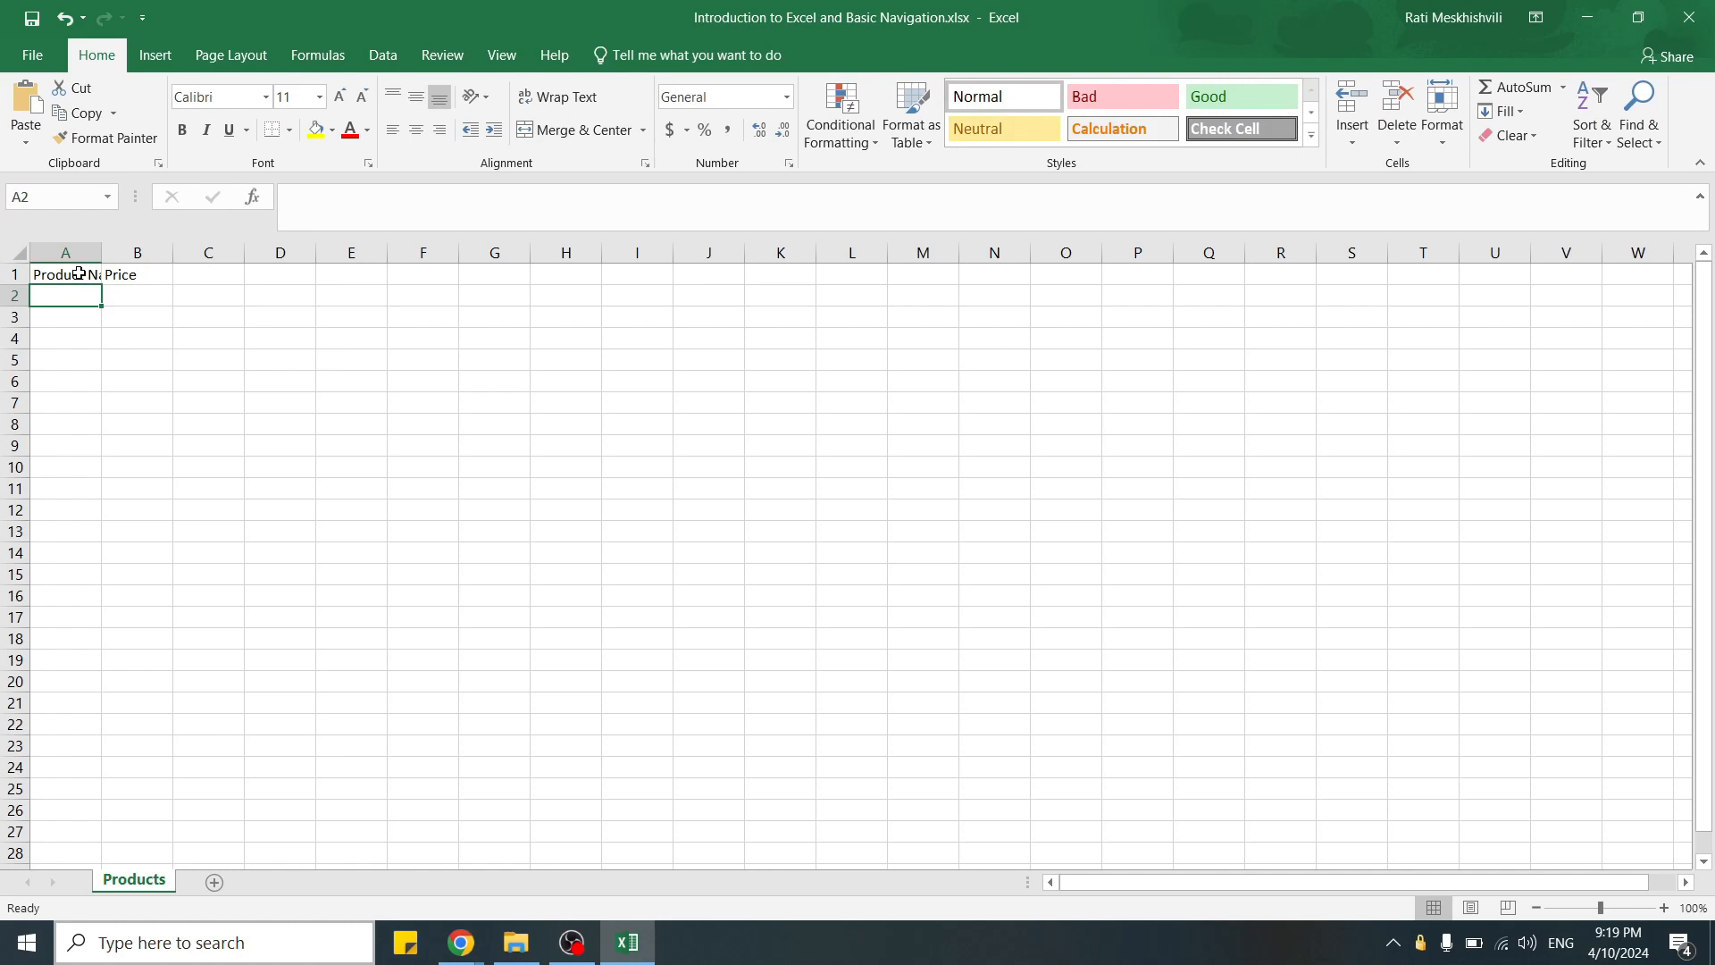
- Enter the first product row with "Item A" in cell A2 and the price 200 in cell B2
text(Item A)
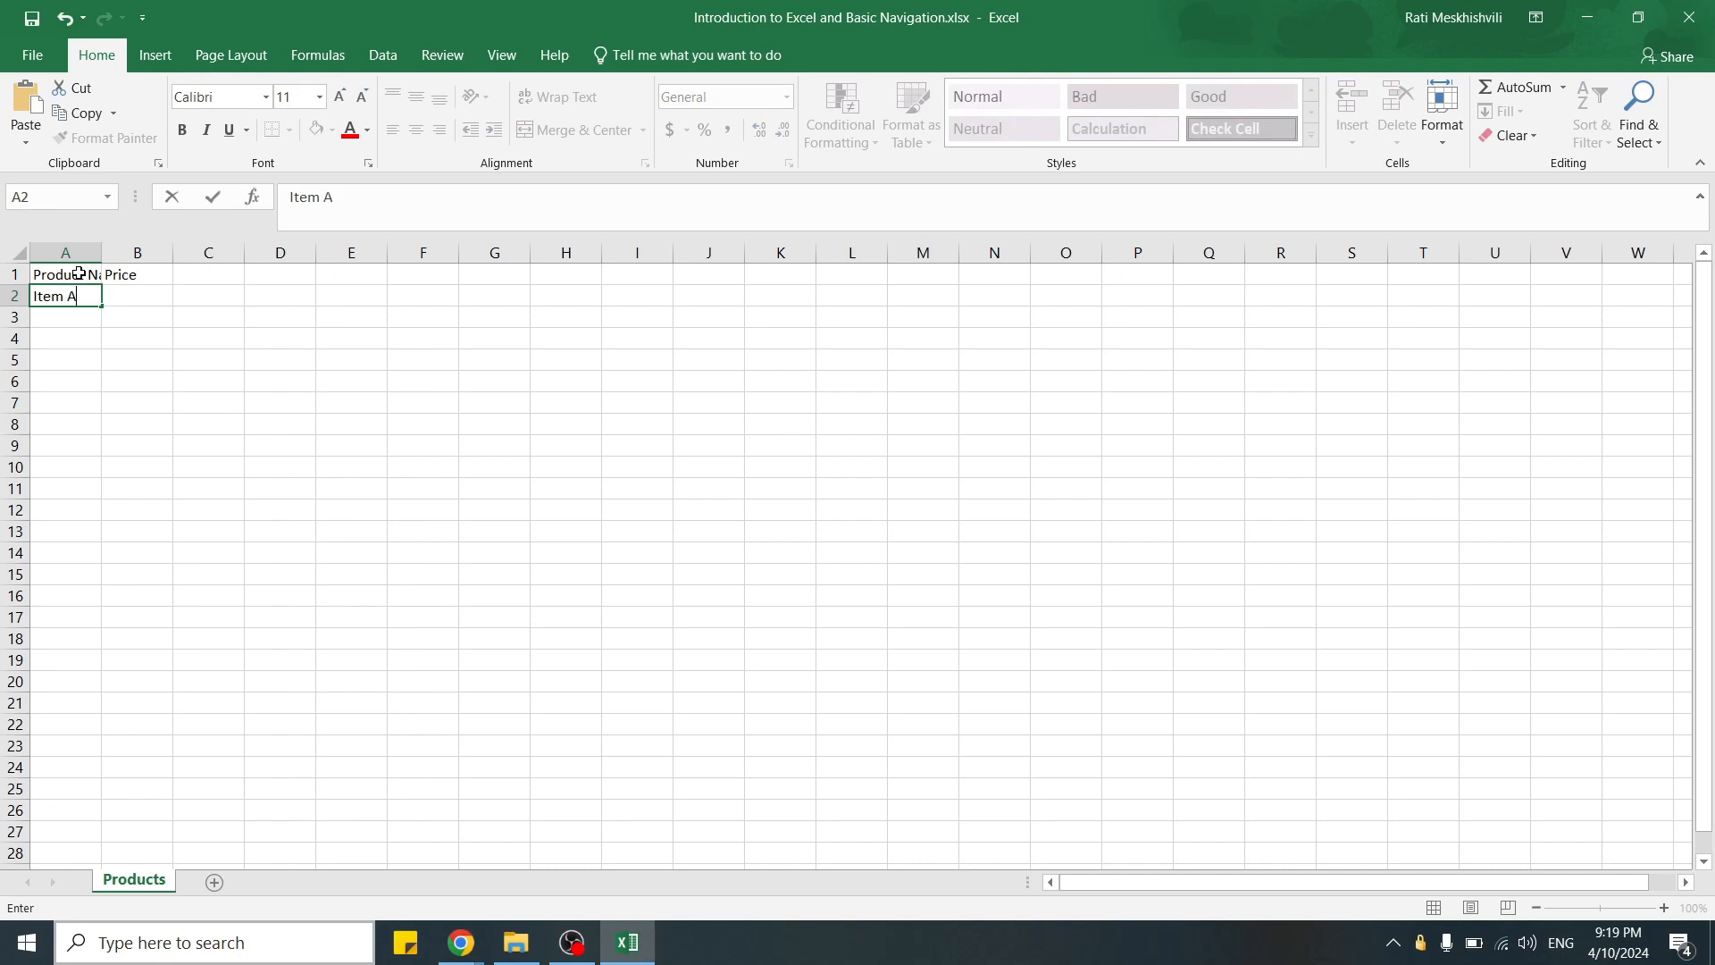
key(Tab)
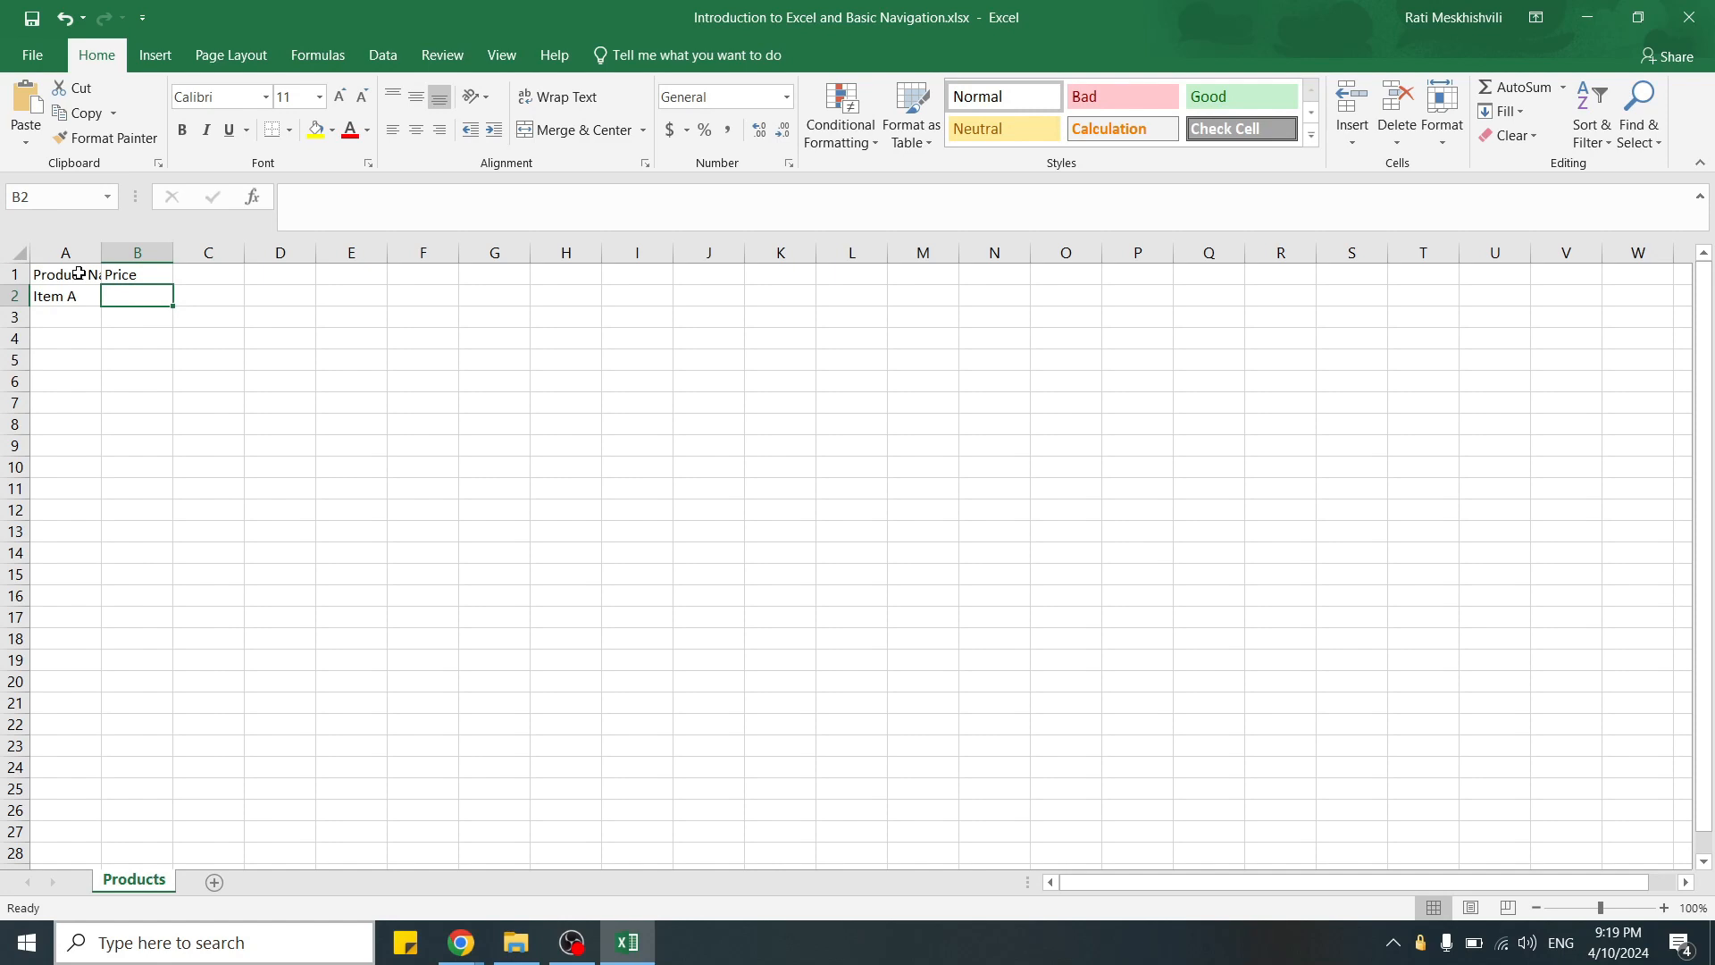
text(200)
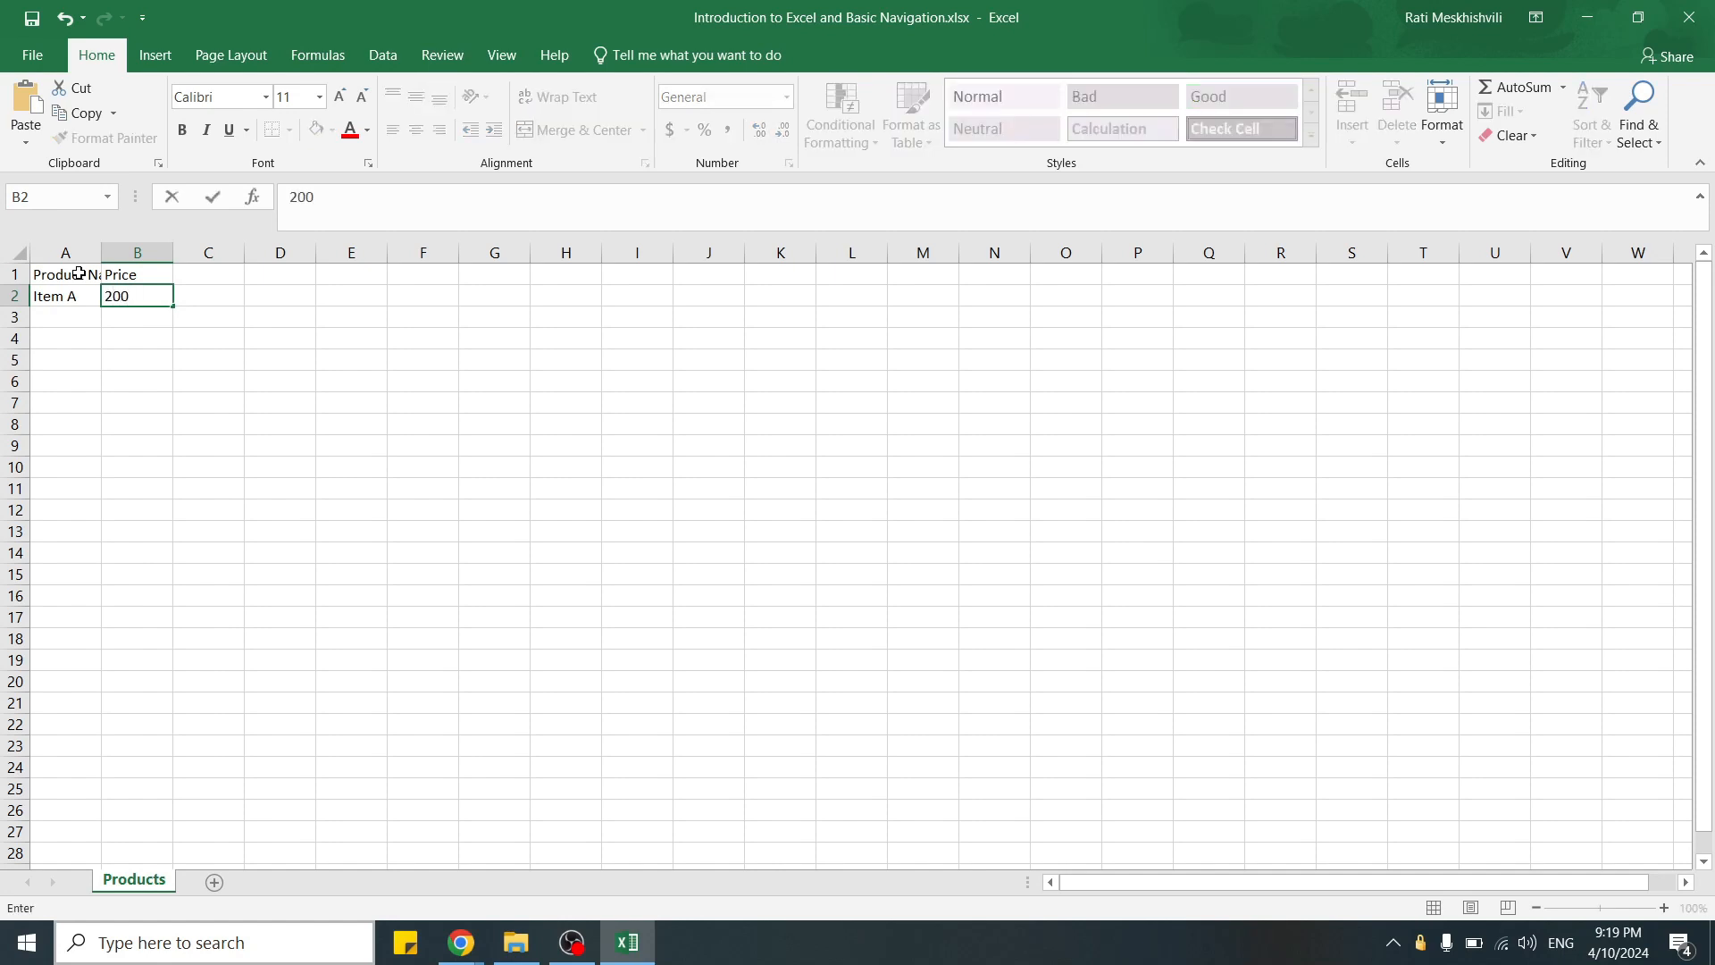
key(Return)
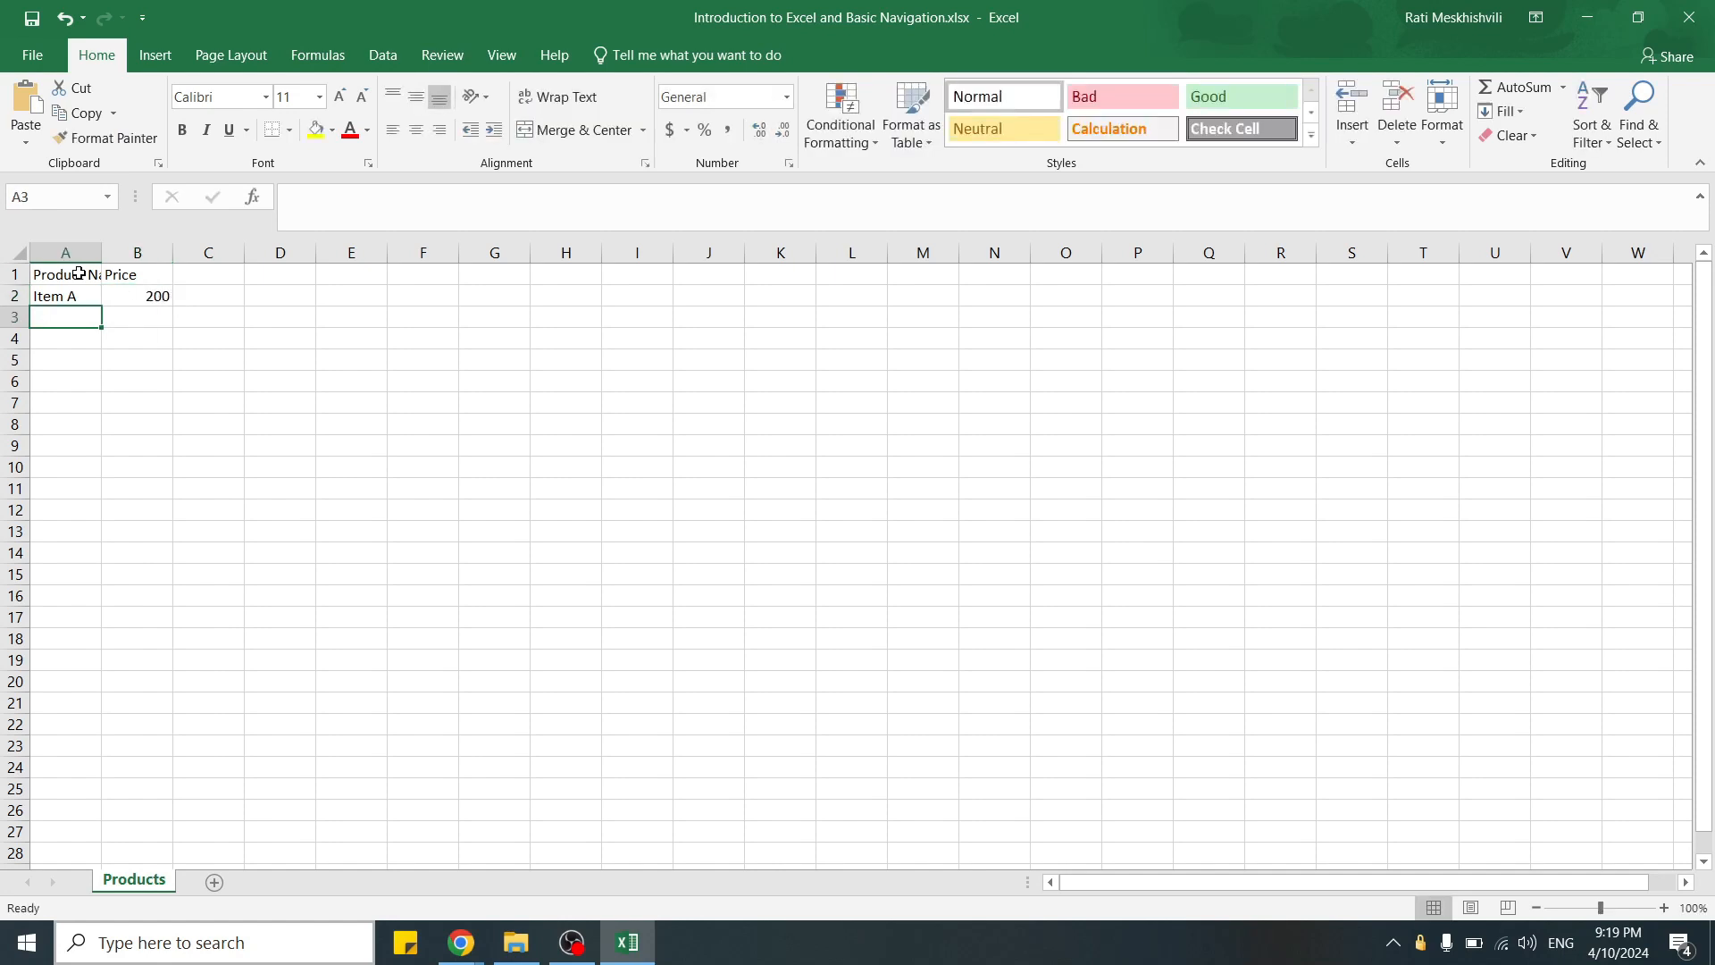
- Auto-fit column A to the Product Name header and widen the Price column slightly
click(251, 332)
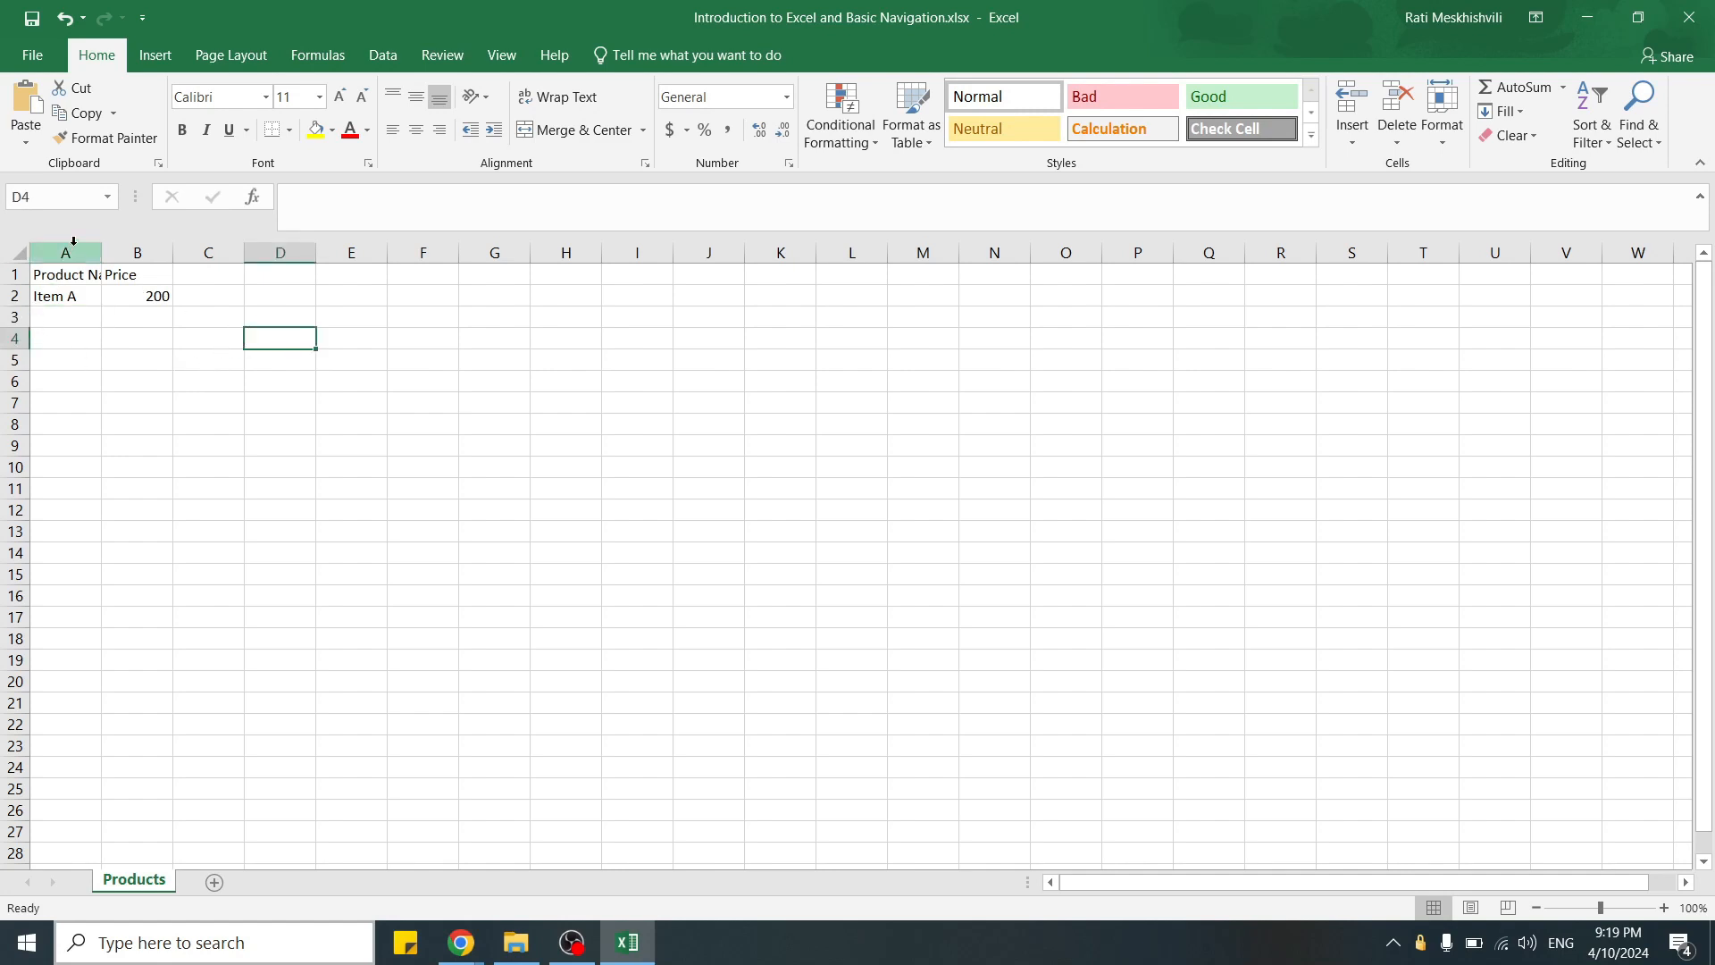
double_click(102, 253)
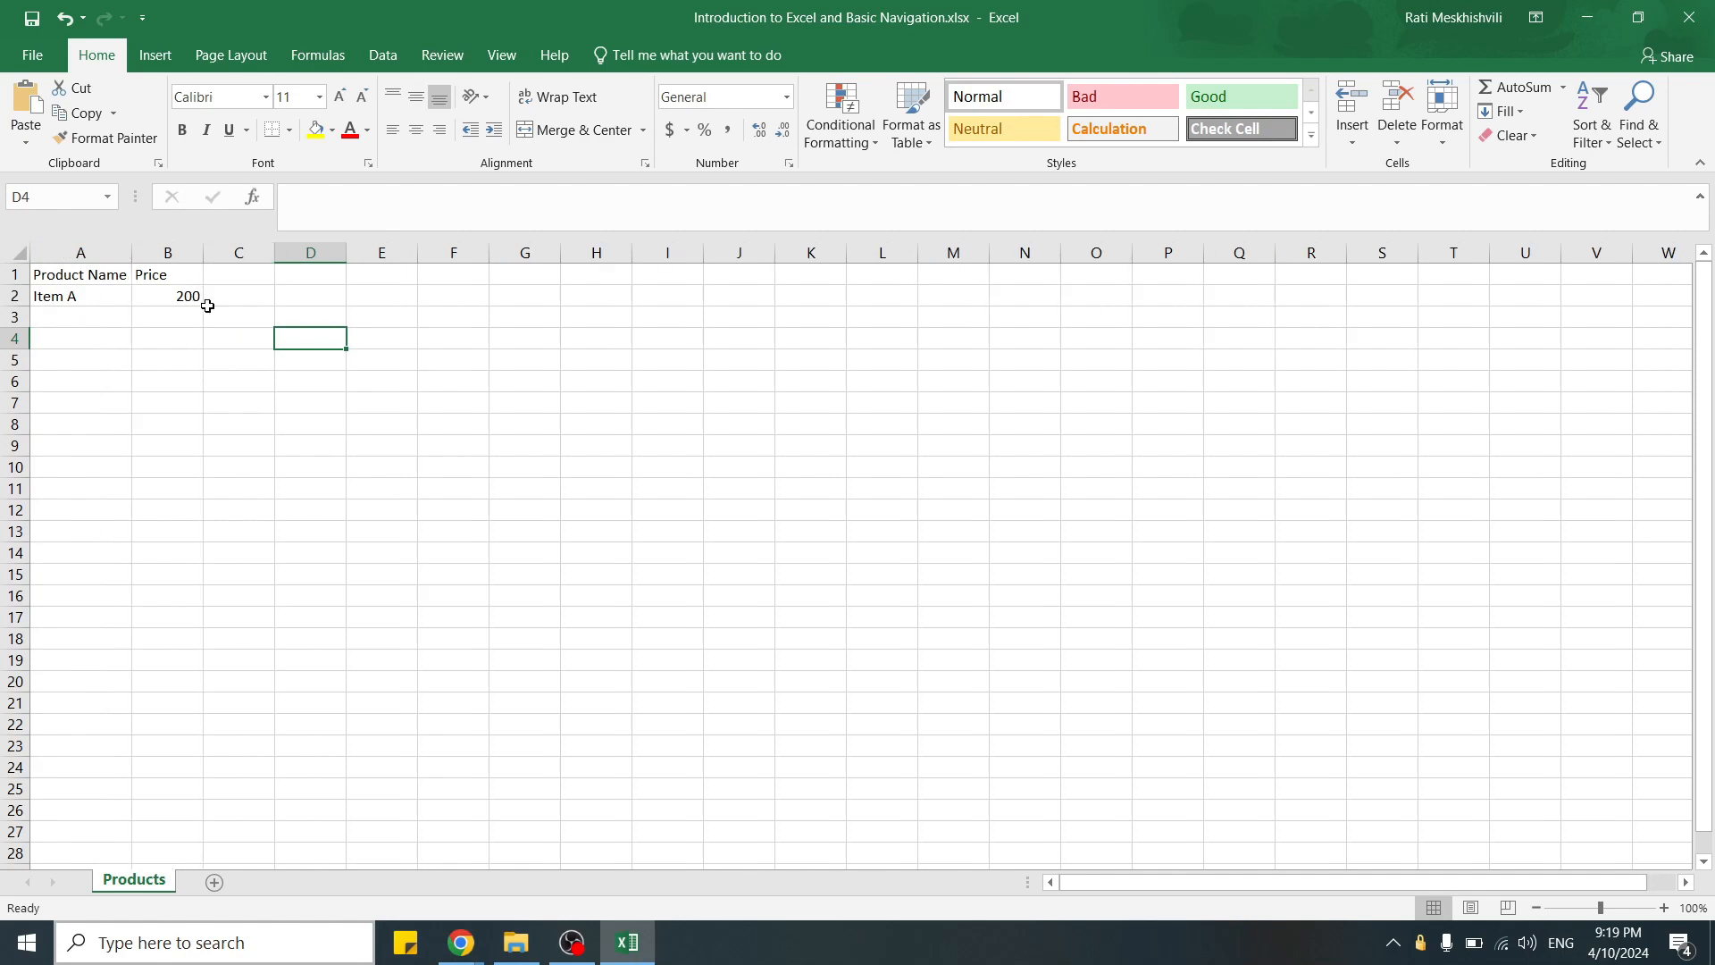
drag(202, 250, 239, 247)
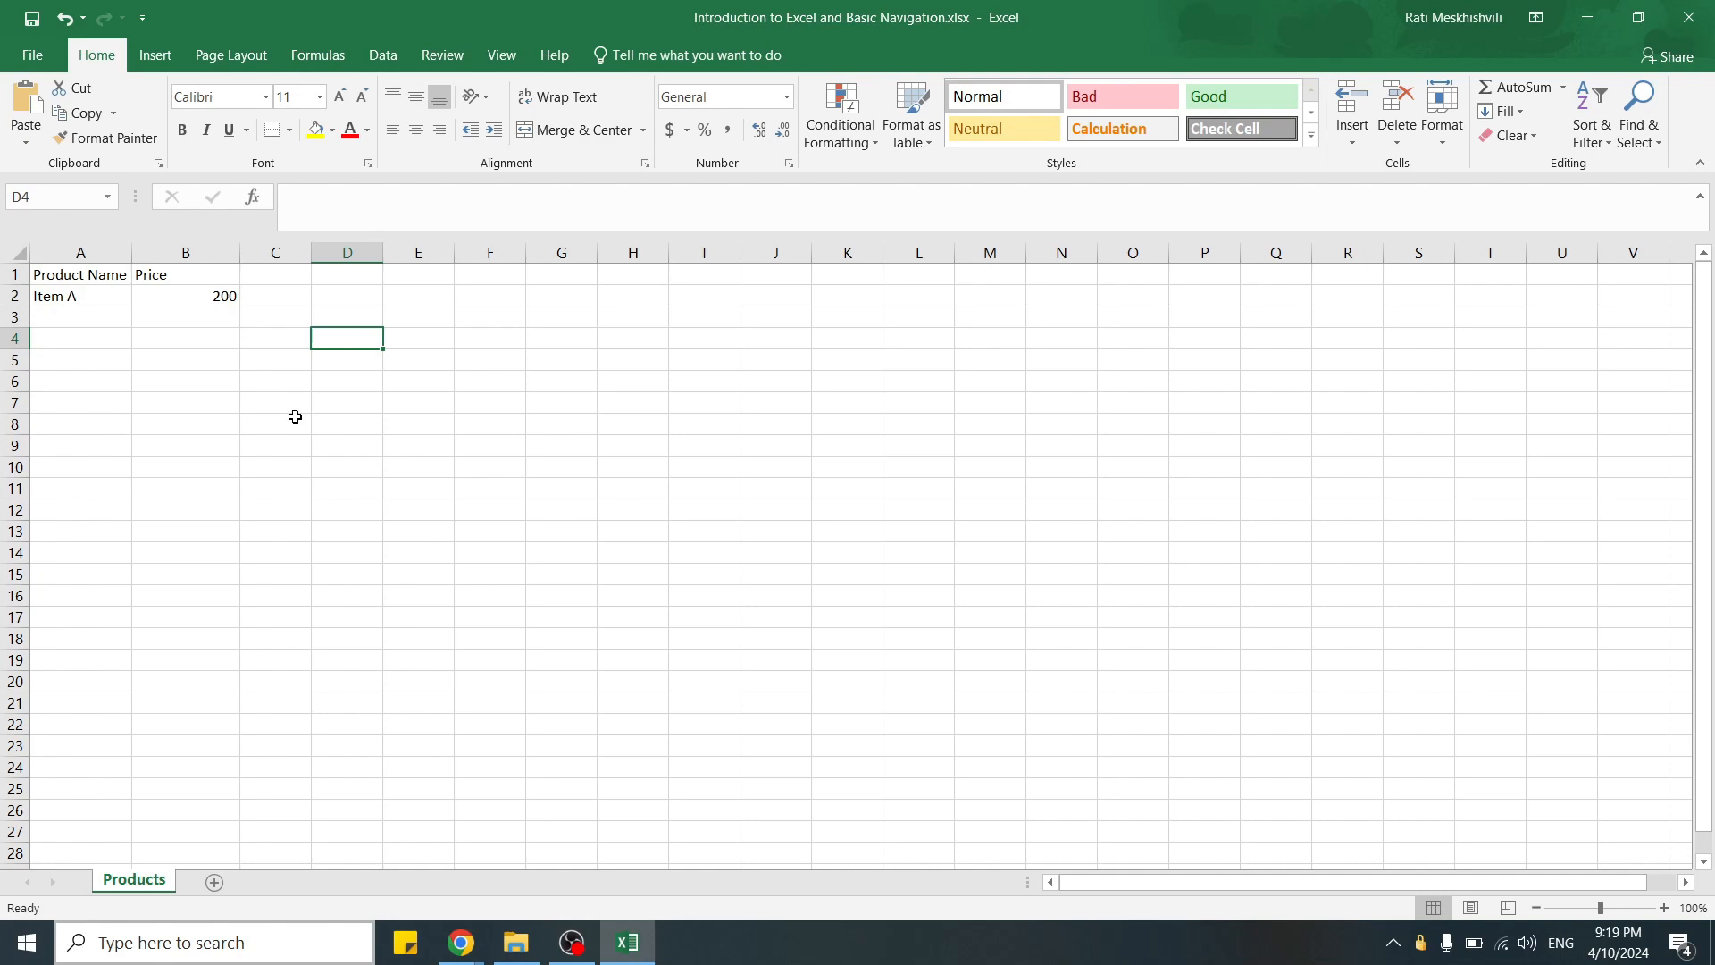
- Select the adjacent header cells A1:B1, and separately multi-select the scattered cells D6, F3, I14, E17, E16 and F10
click(72, 274)
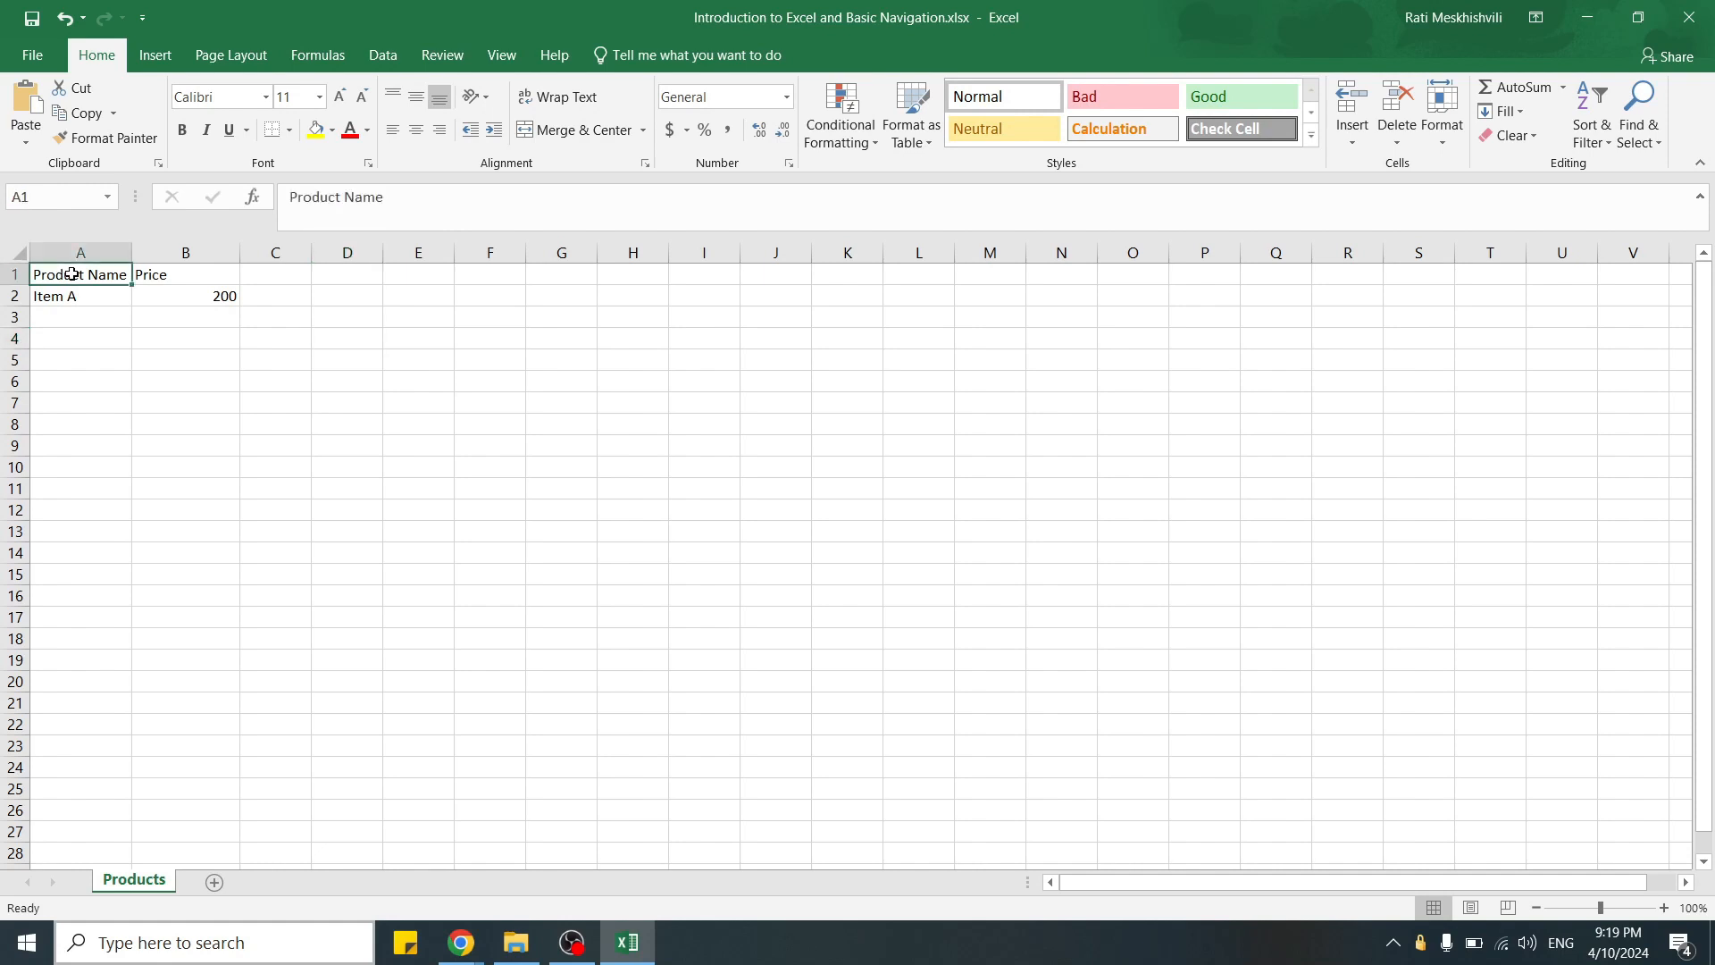
mouse_move(72, 274)
mouse_down()
mouse_move(322, 275)
mouse_move(452, 340)
mouse_move(615, 540)
mouse_move(375, 329)
mouse_move(223, 273)
mouse_up()
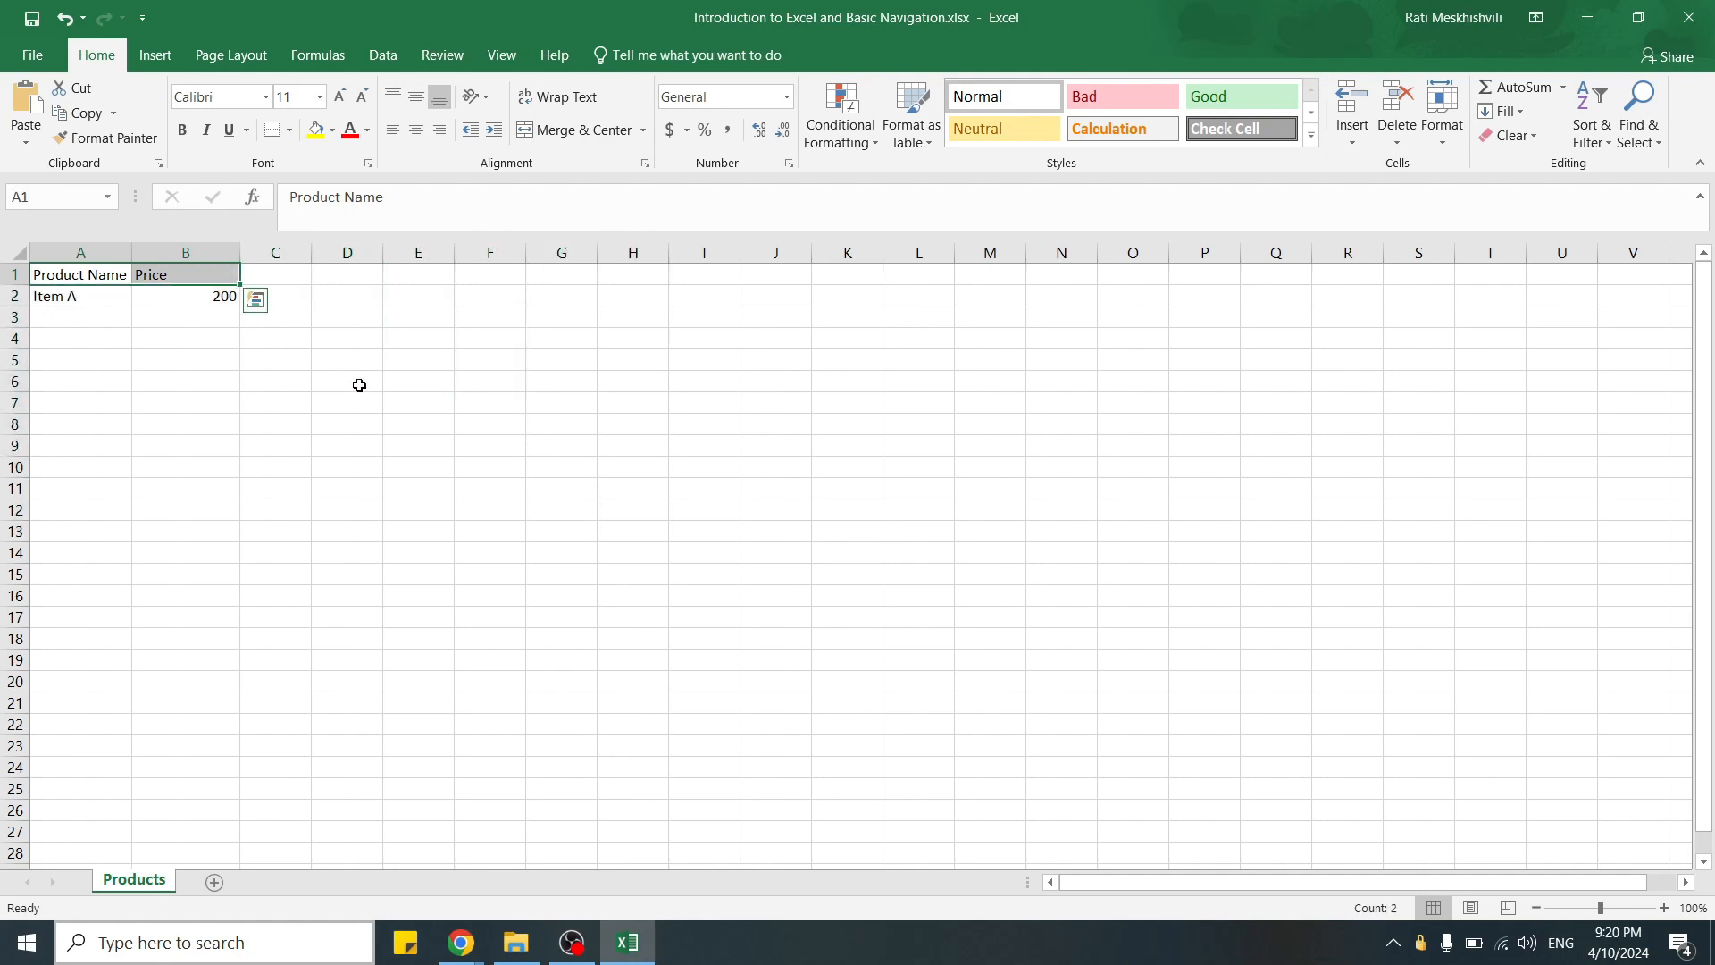
click(359, 385)
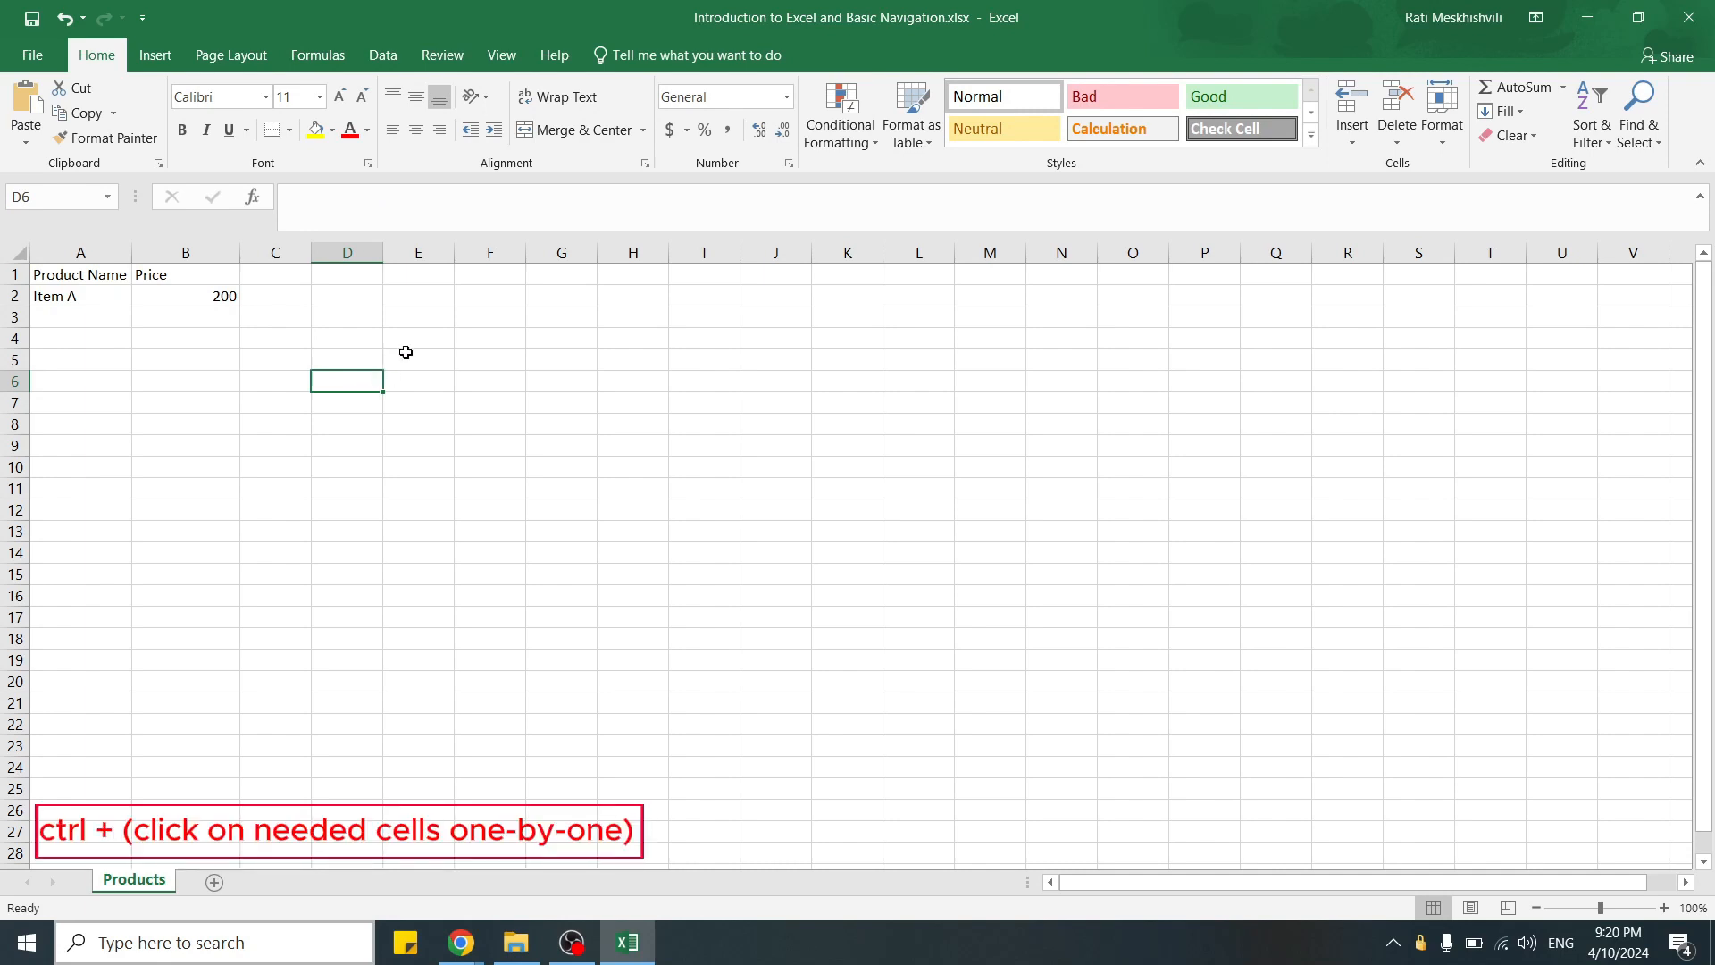
ctrl+click(472, 318)
ctrl+click(680, 555)
ctrl+click(399, 618)
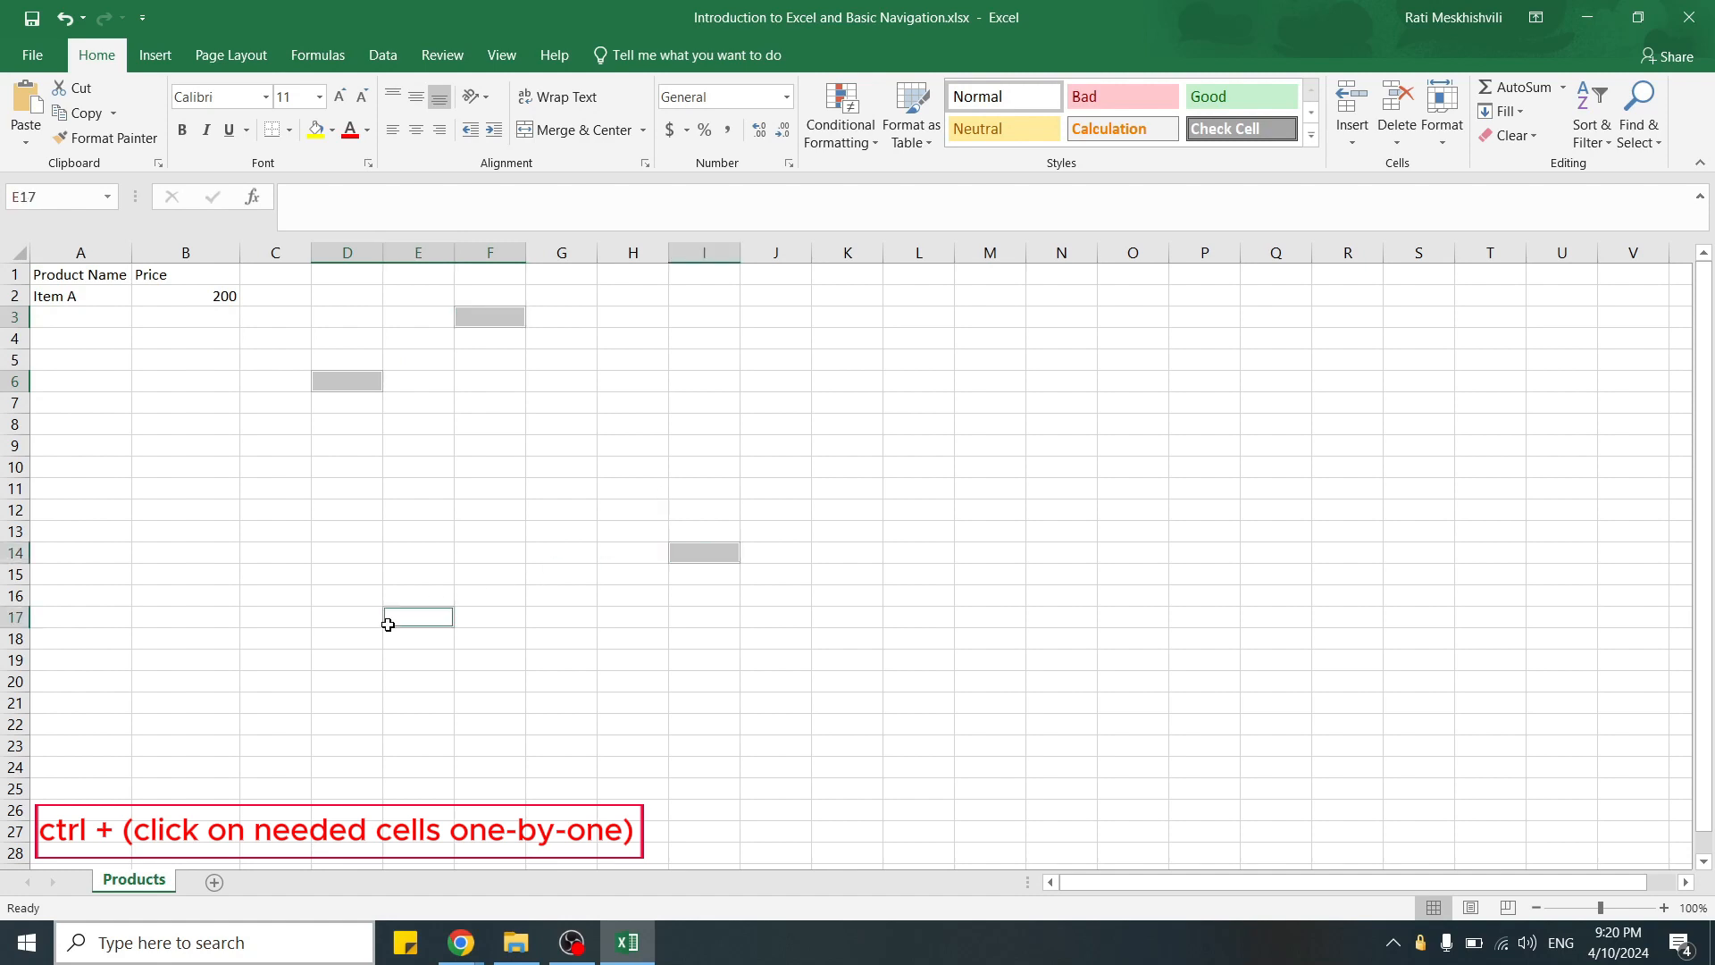
ctrl+click(417, 593)
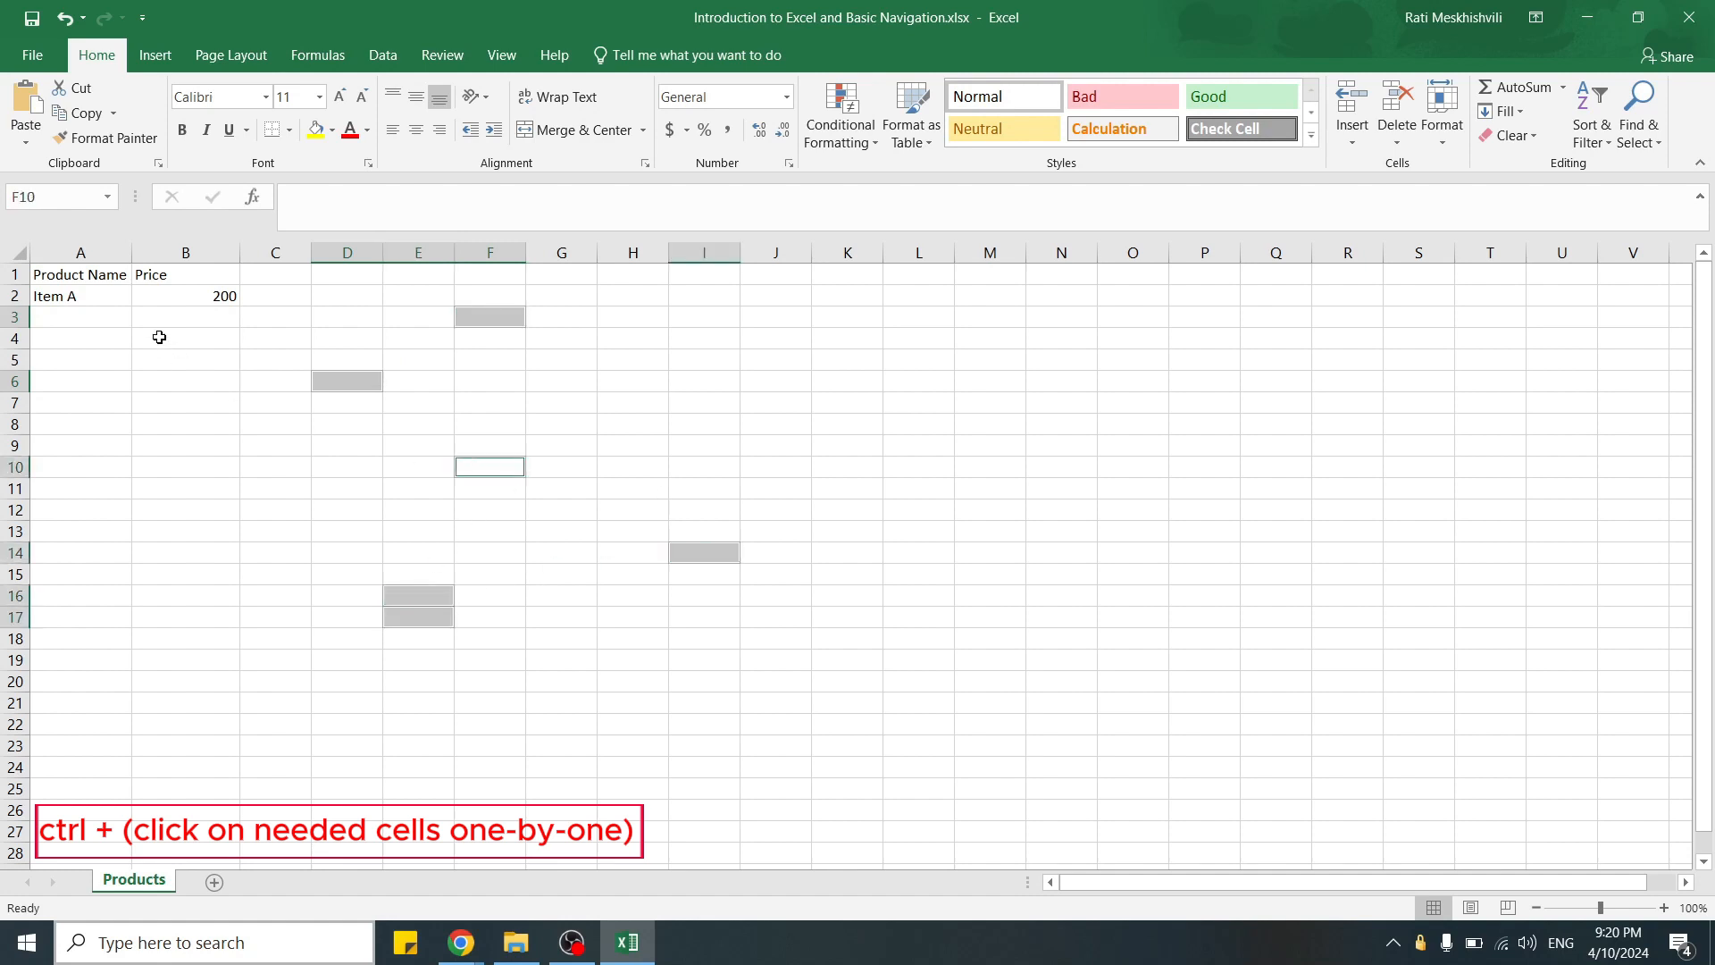
- Make the header cells A1:B1 bold and set their font size to 14
drag(89, 275, 147, 276)
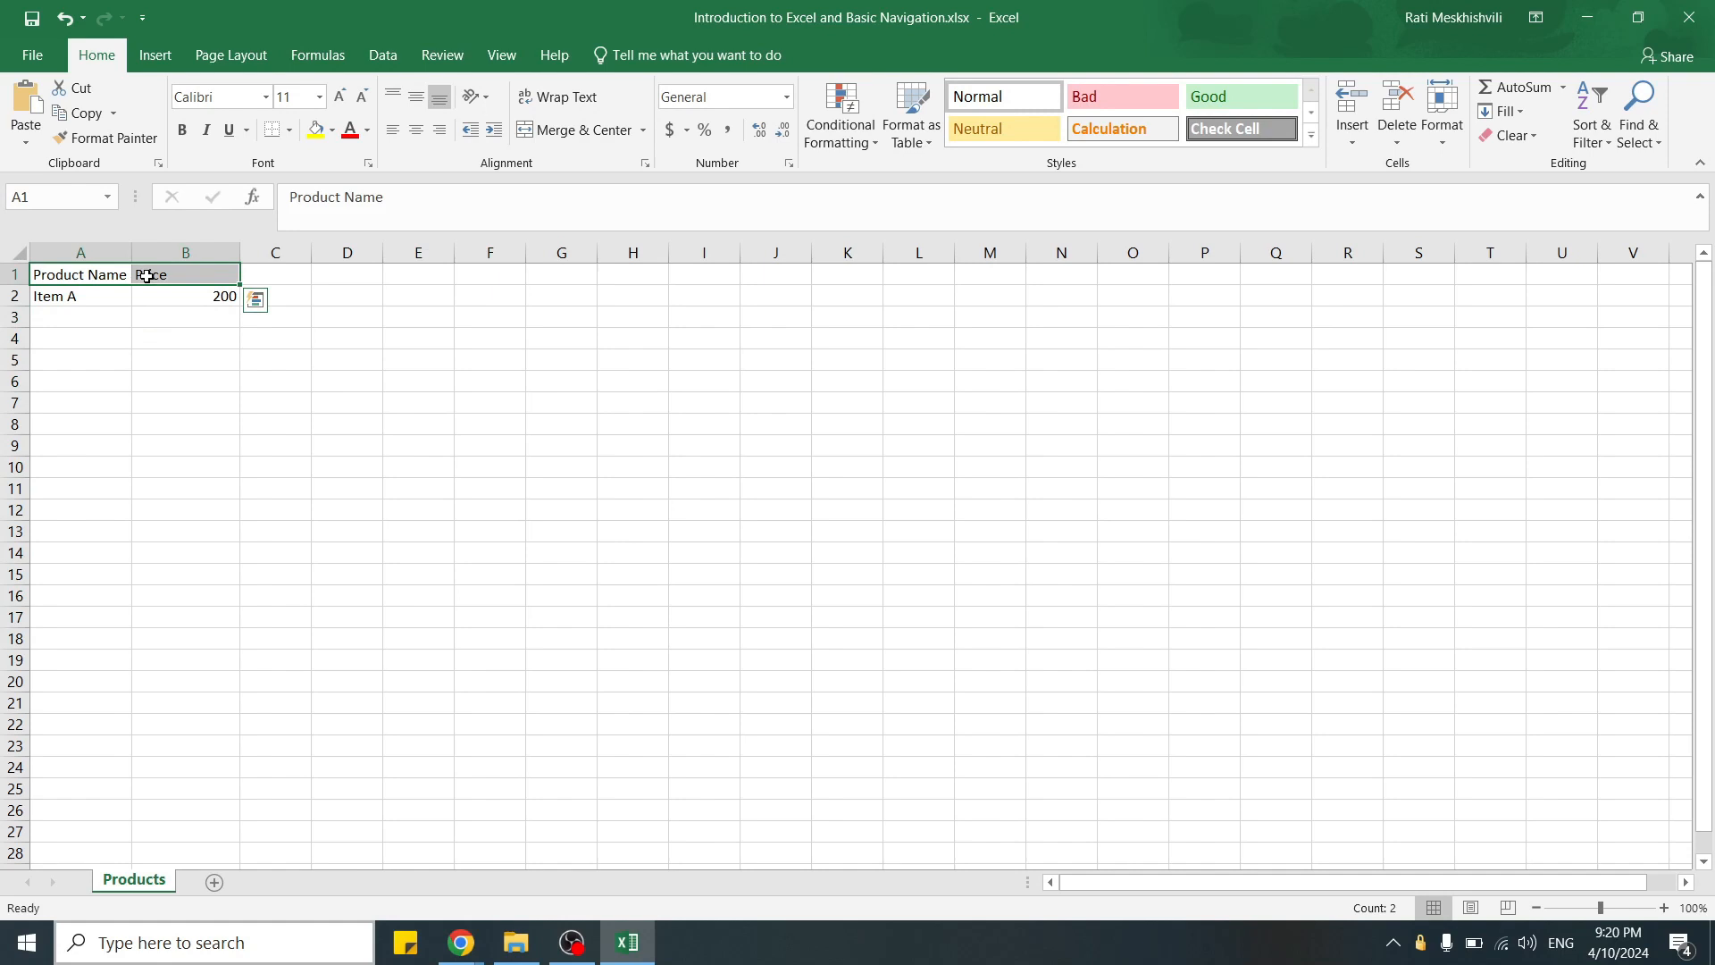
click(183, 133)
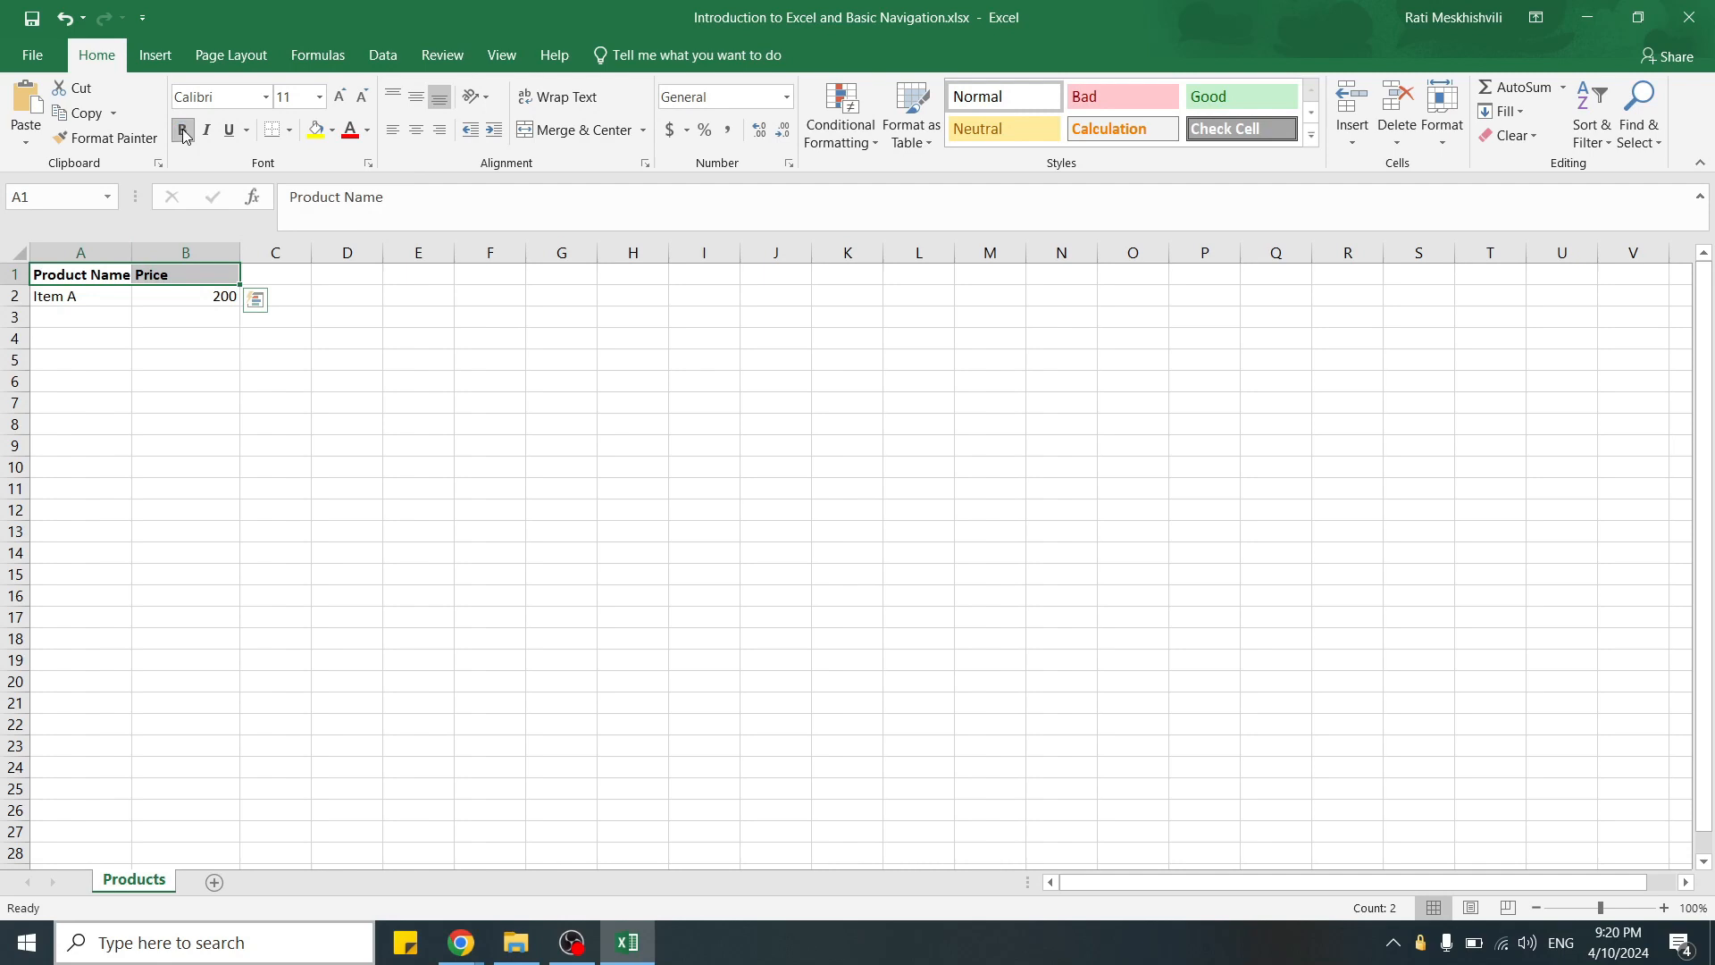
click(320, 98)
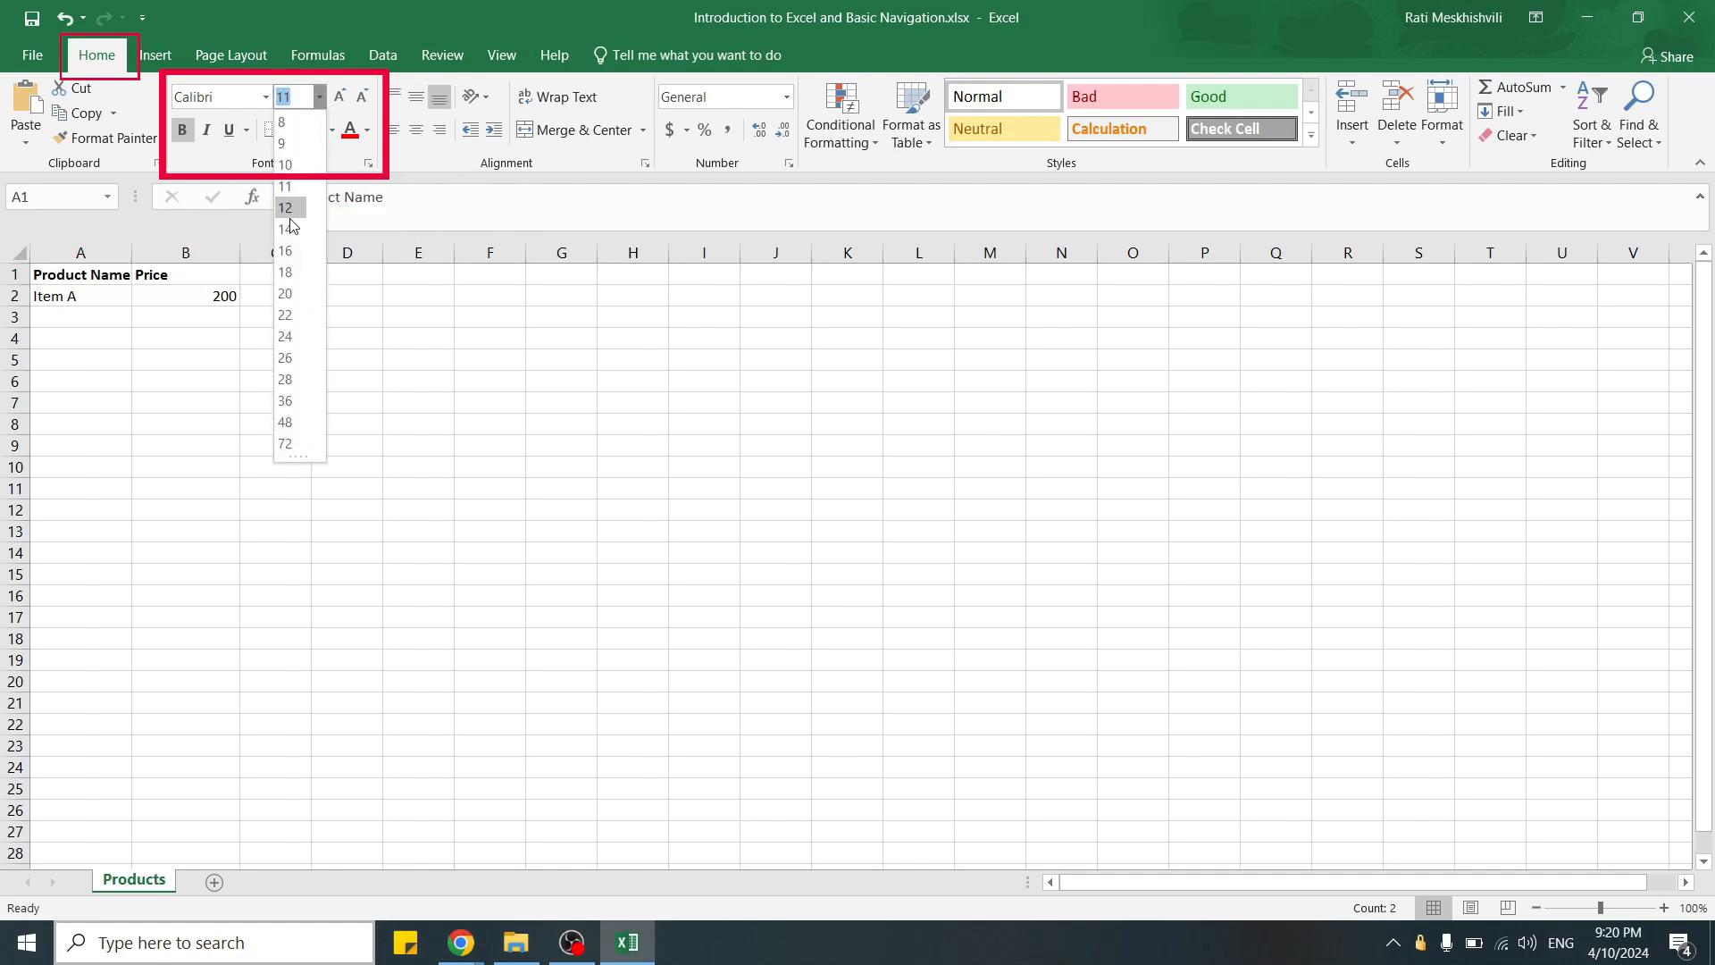
click(288, 228)
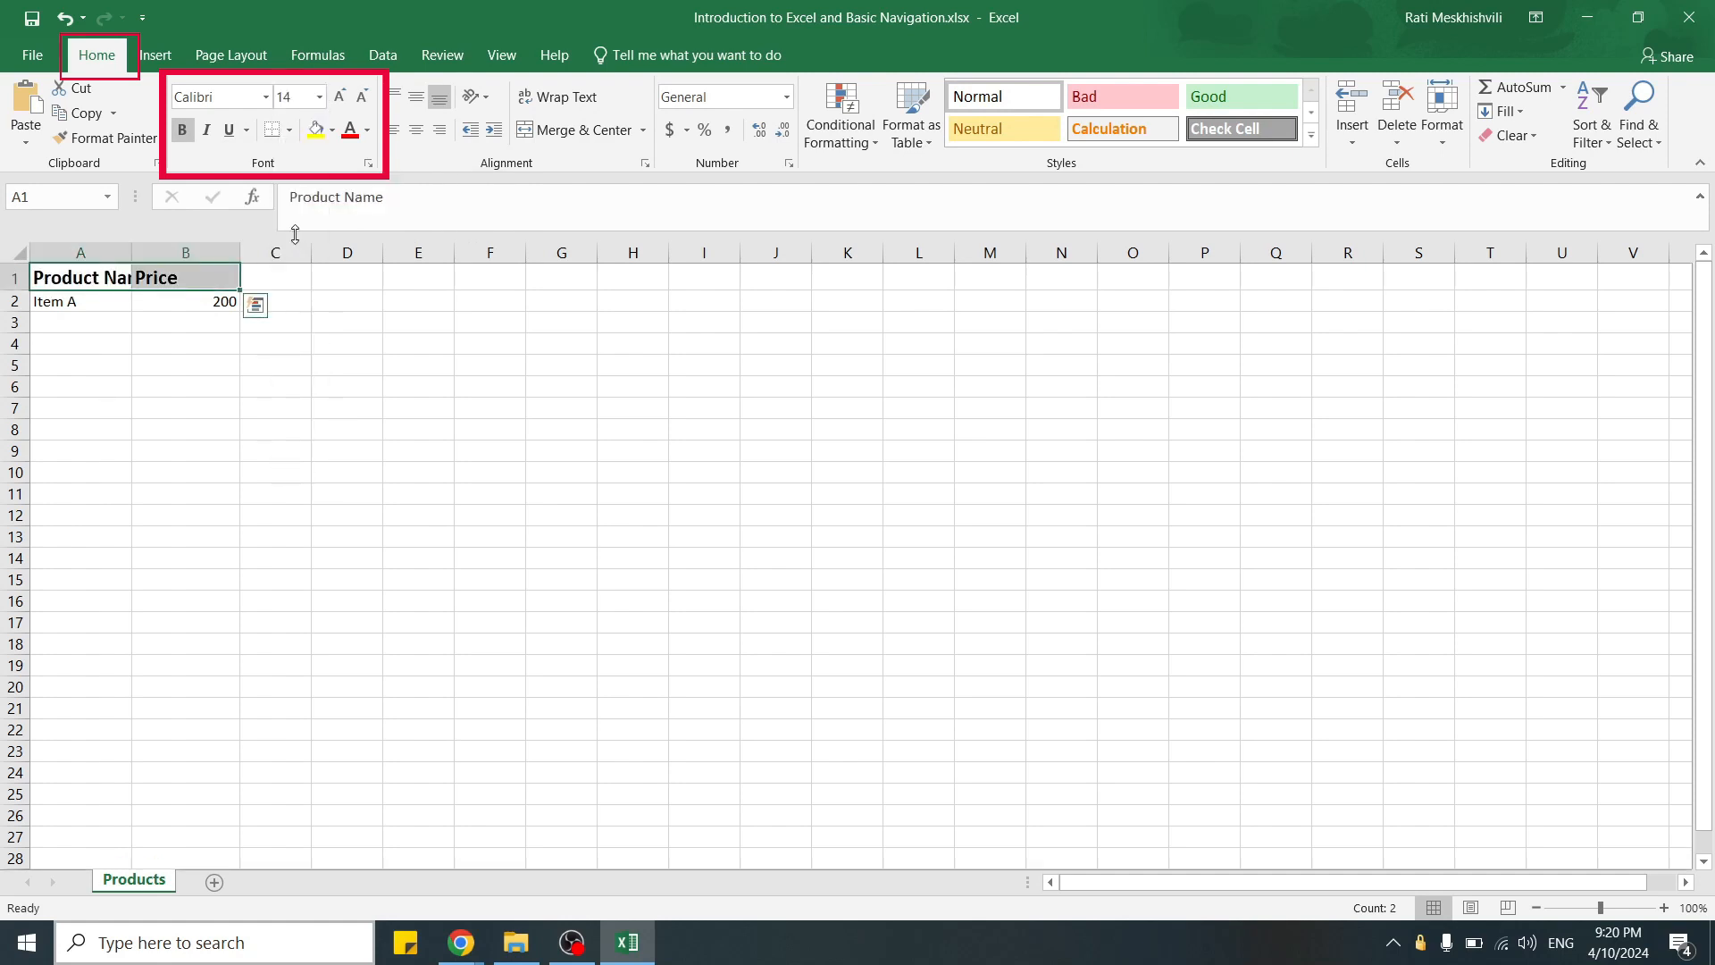
- Increase the header font size stepwise to 18 and decrease it back to 14
click(340, 98)
click(340, 98)
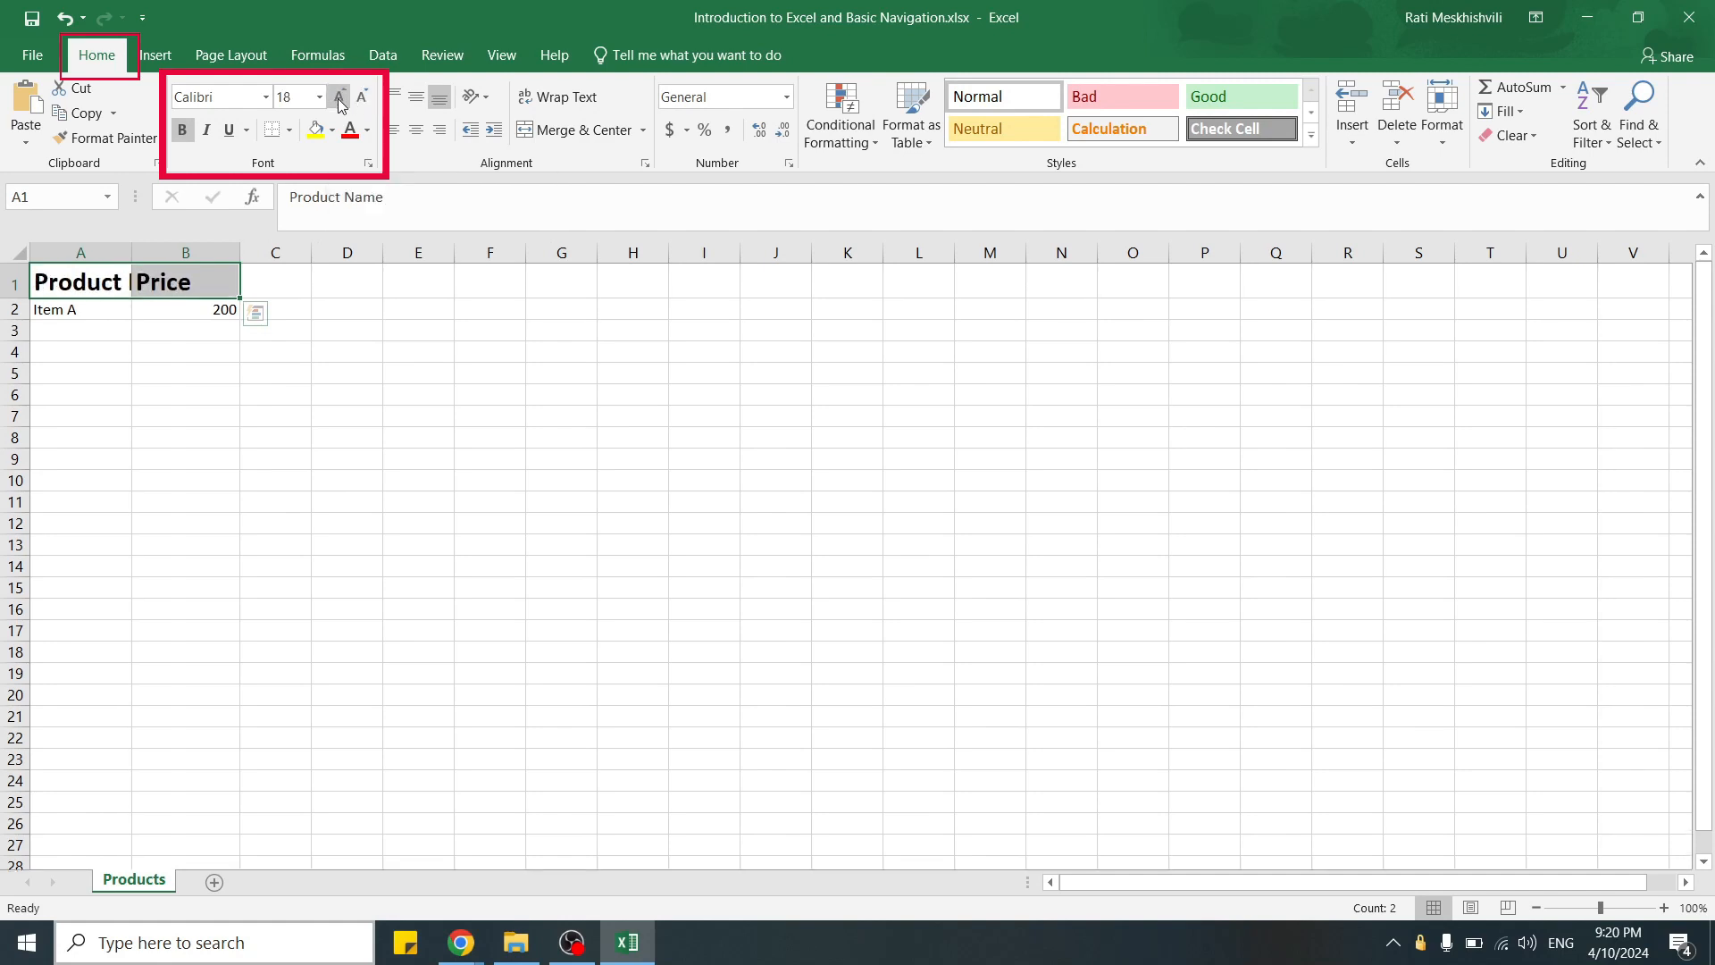
click(361, 98)
click(361, 98)
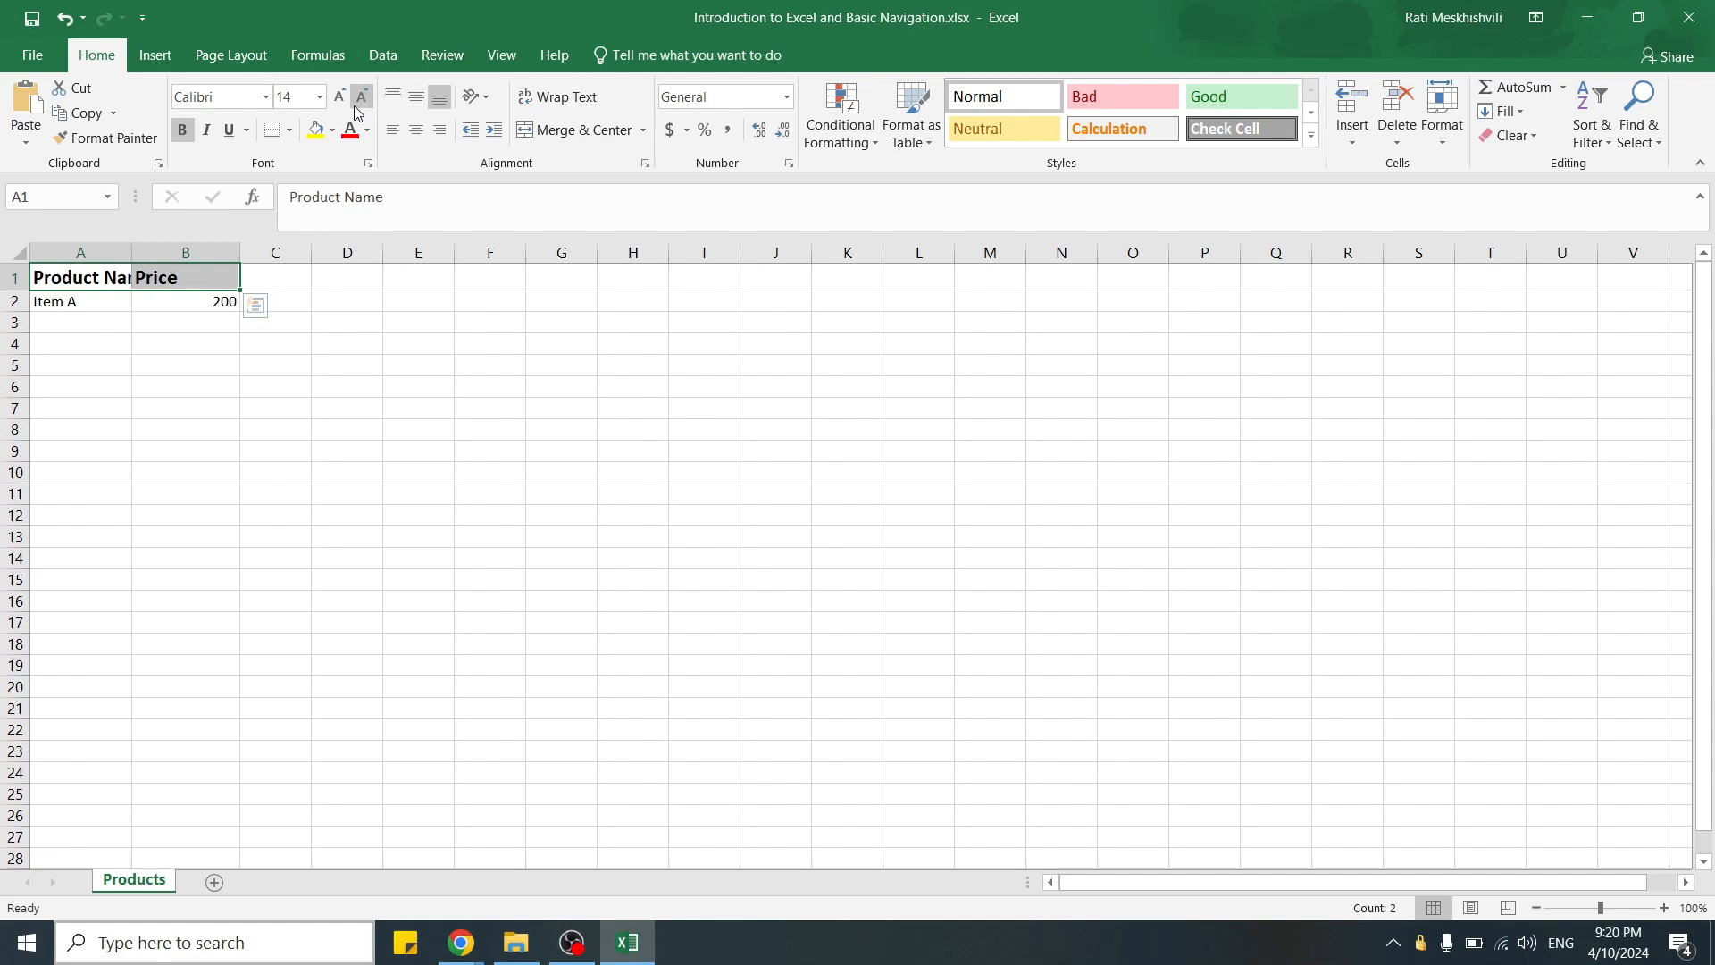
- Set the header text color to the gold theme color and auto-fit column A to the enlarged header
click(367, 131)
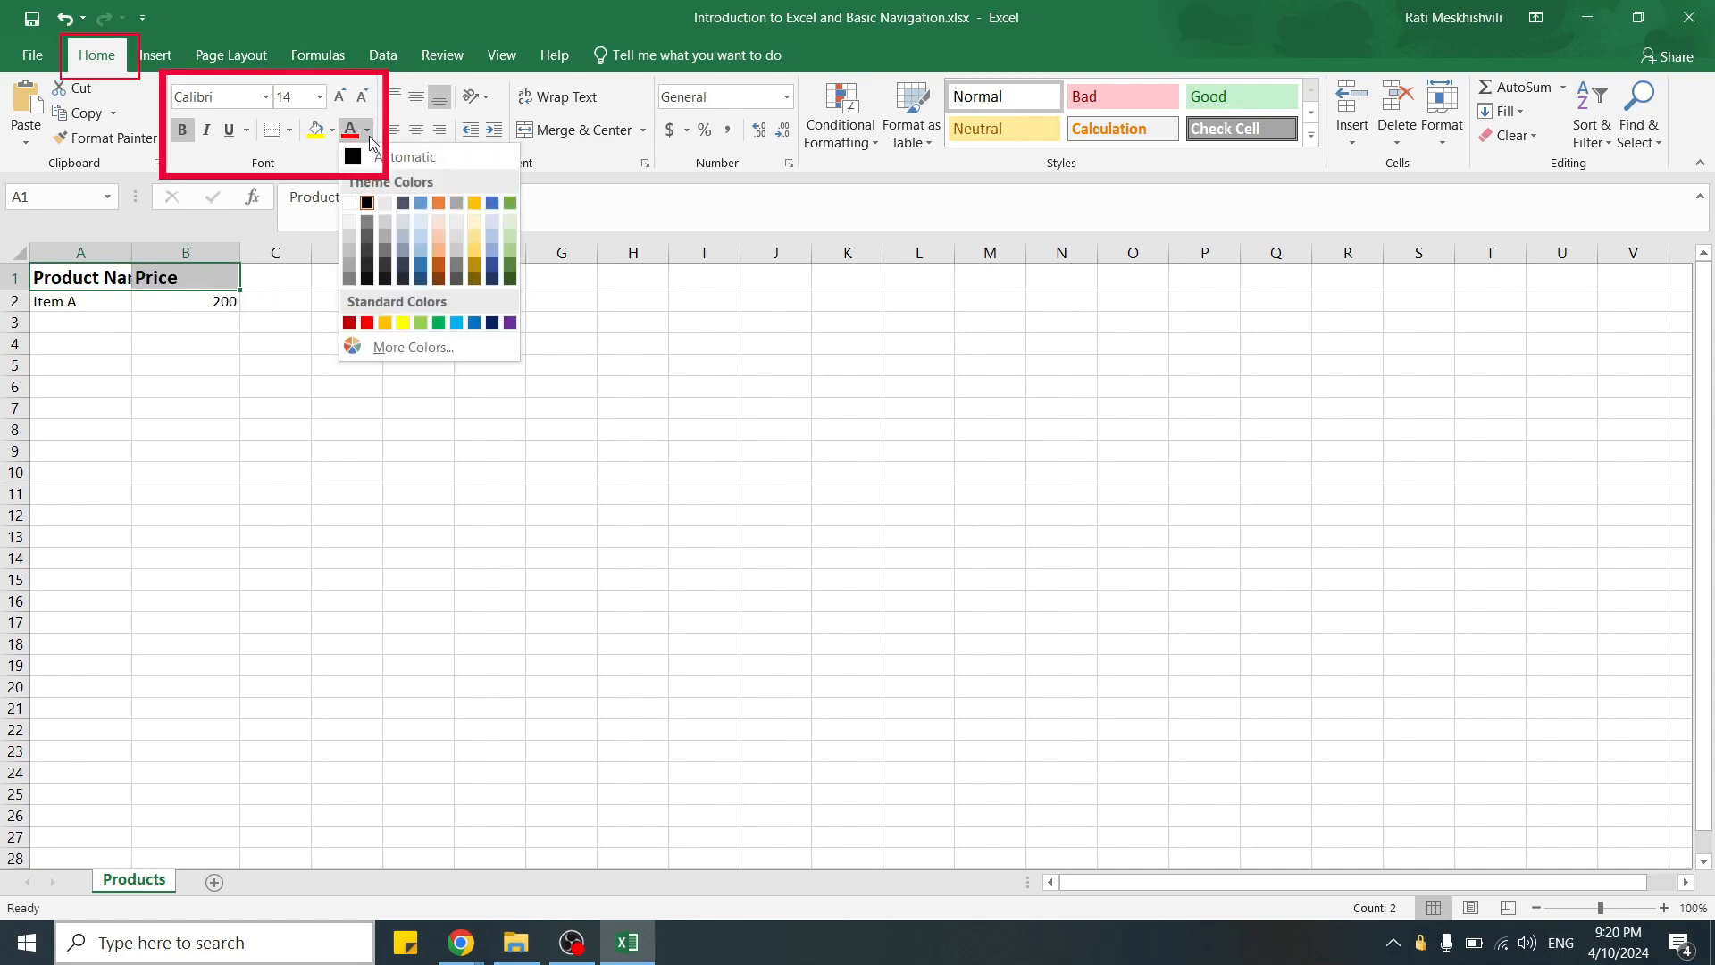
click(475, 206)
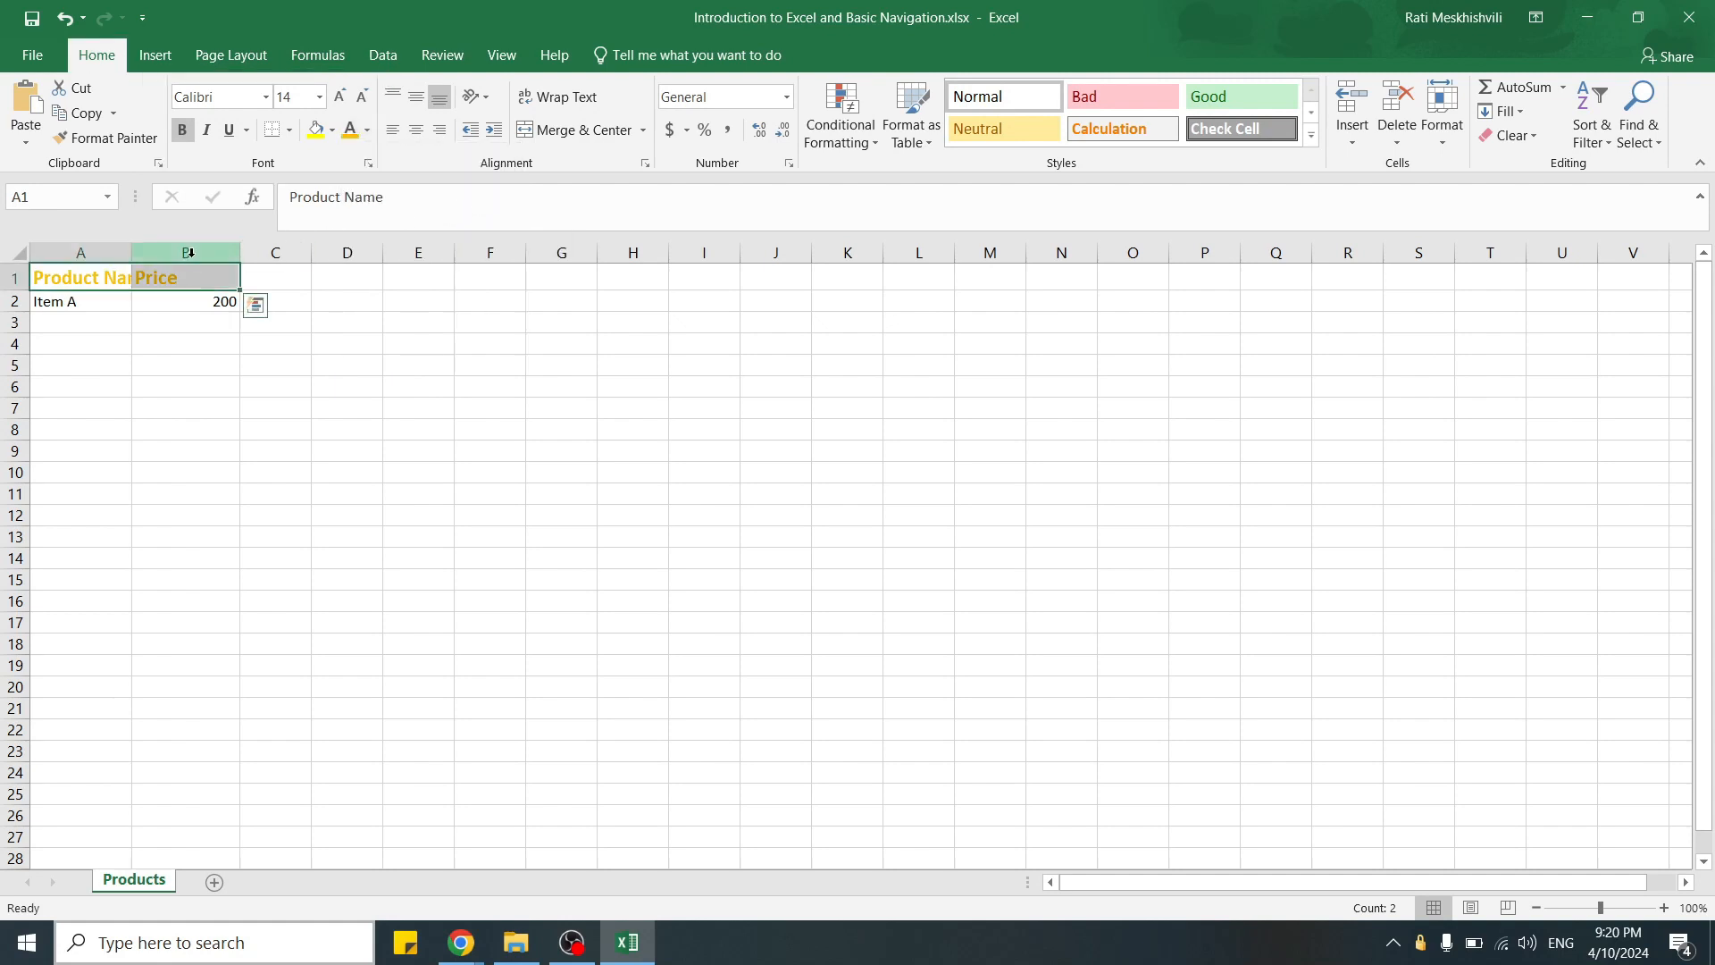
double_click(134, 252)
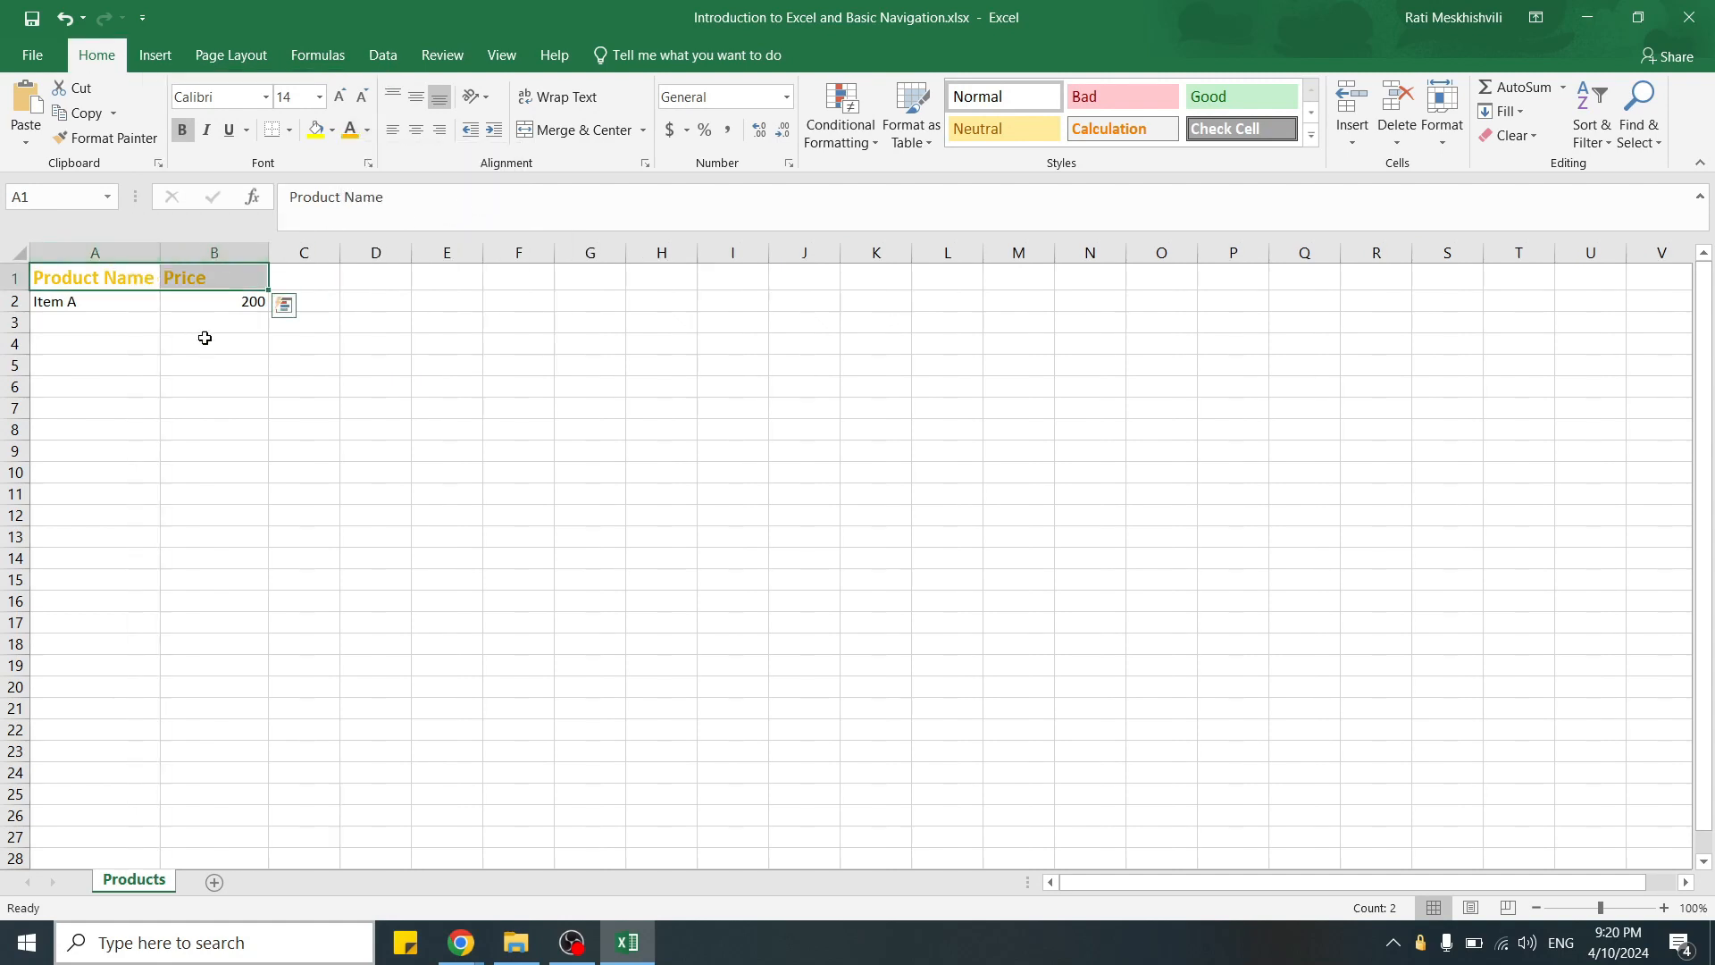
- Apply the Currency number format to the price of Item A in cell B2
click(239, 304)
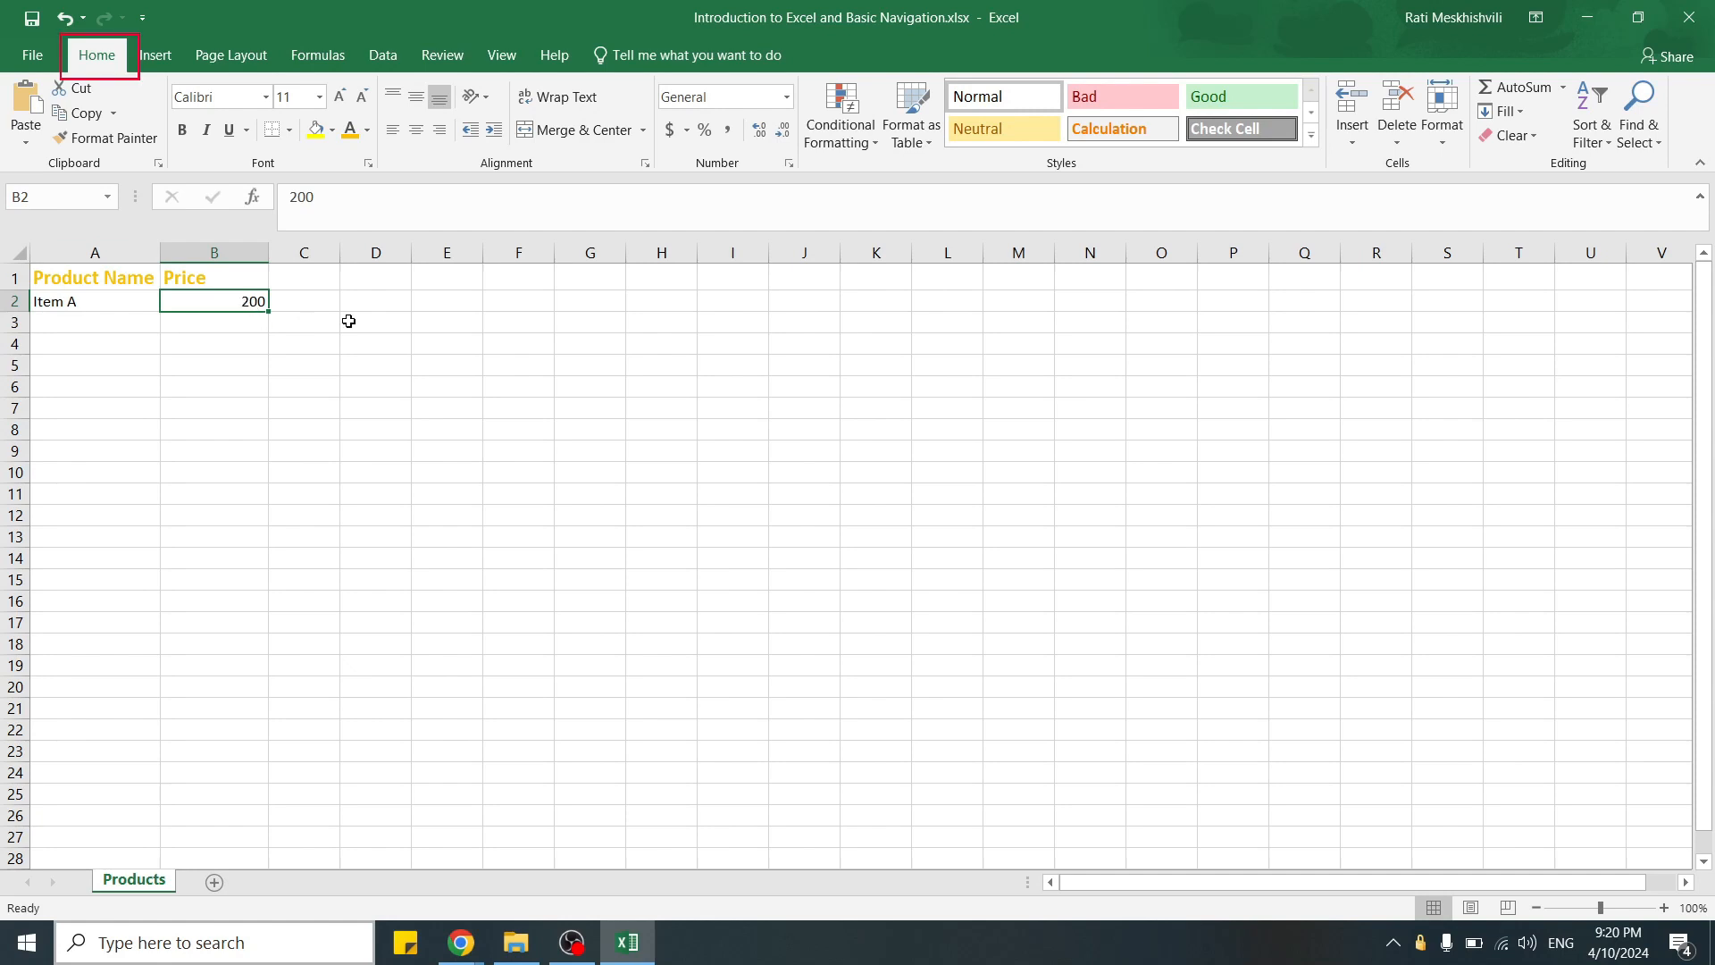
click(787, 100)
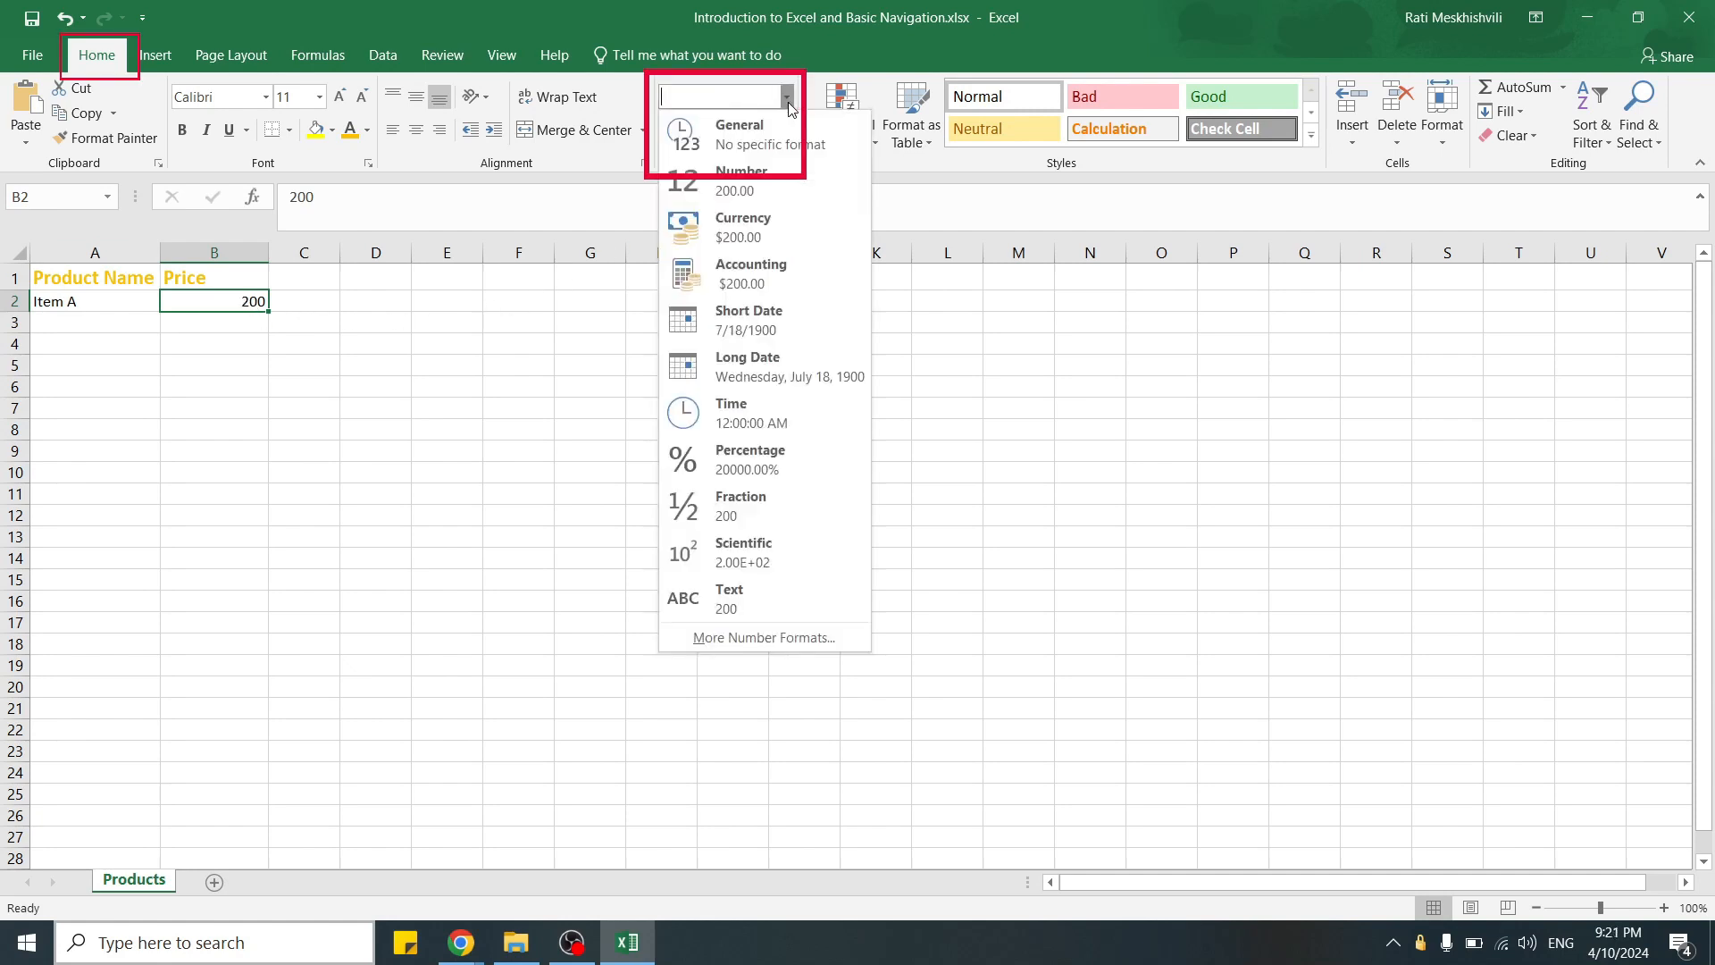
click(749, 227)
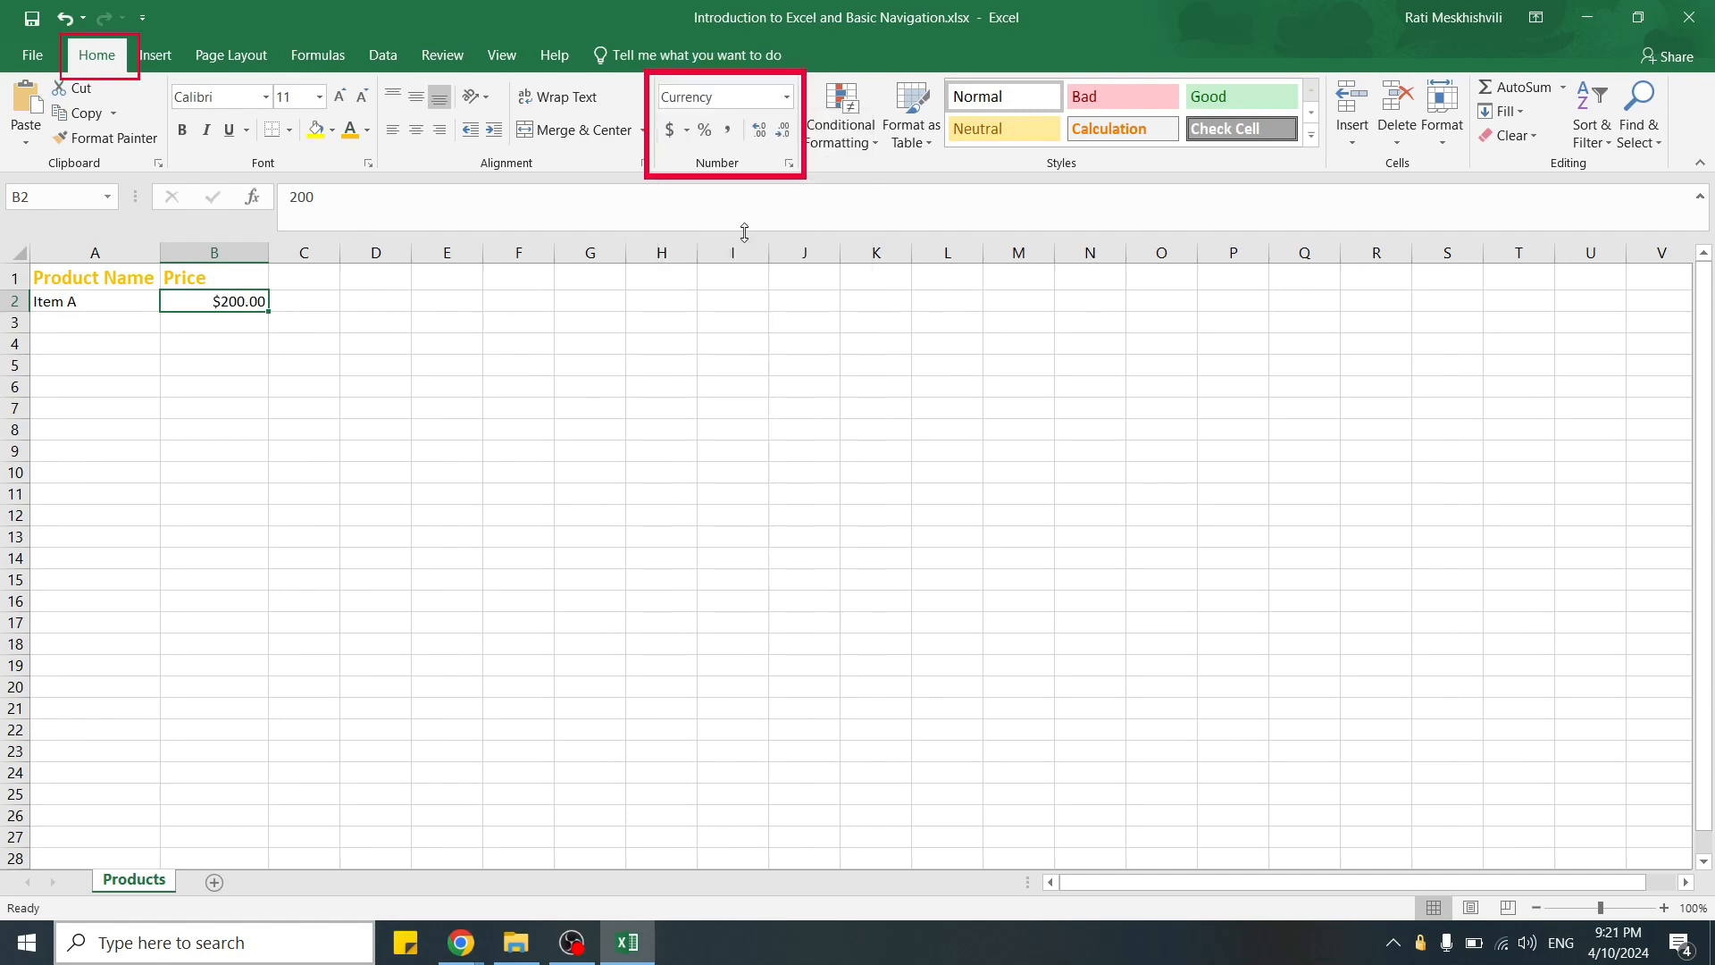
click(302, 305)
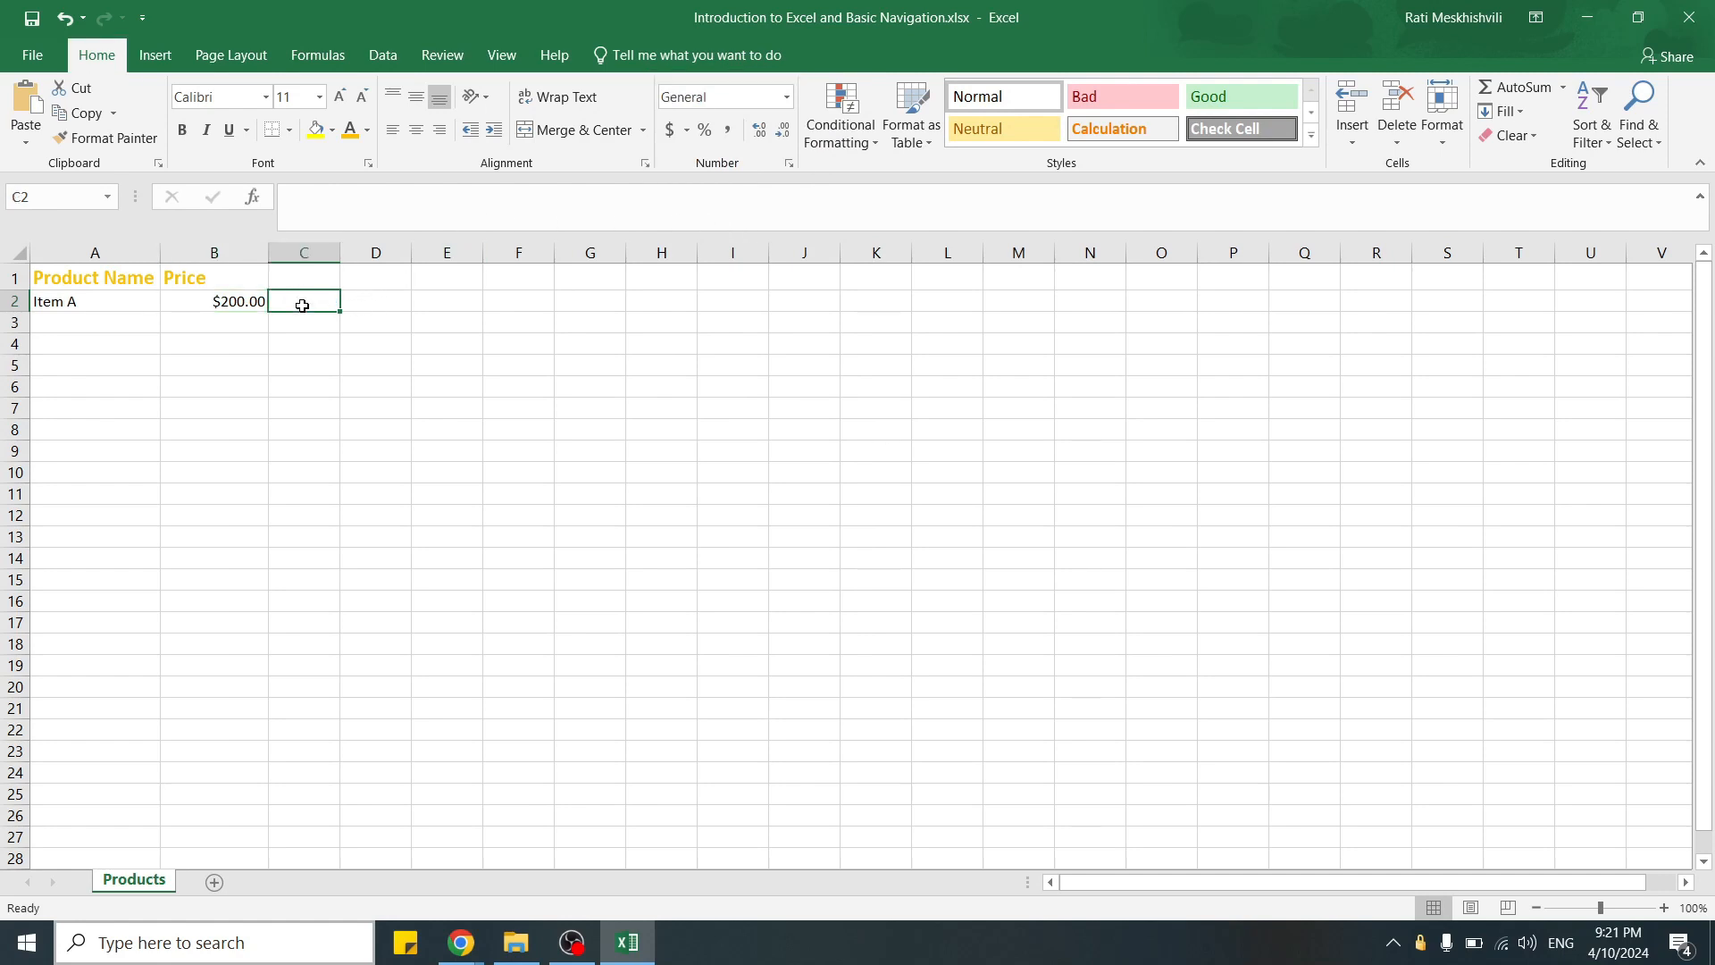